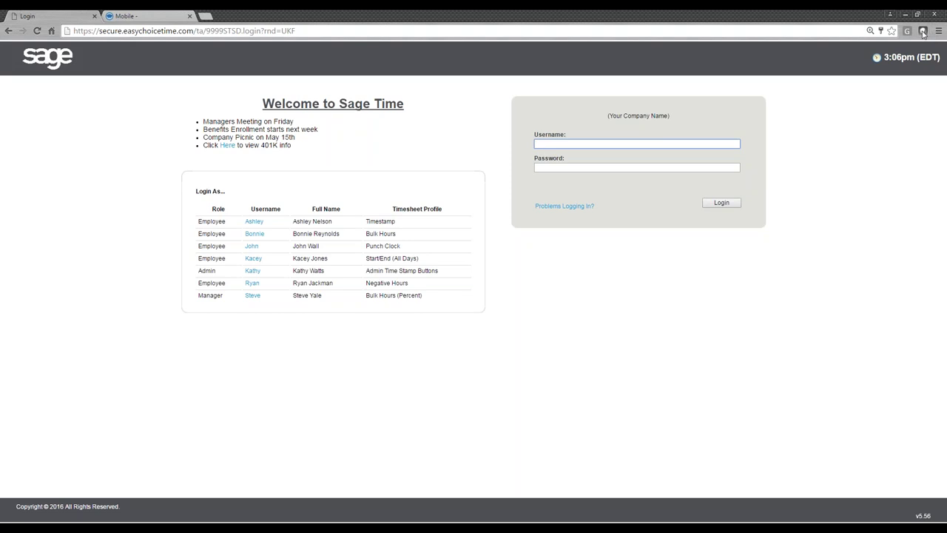
# - Highlight the Sage Time heading, login fields, demo user table and announcements on the login page
pyautogui.click(378, 31)
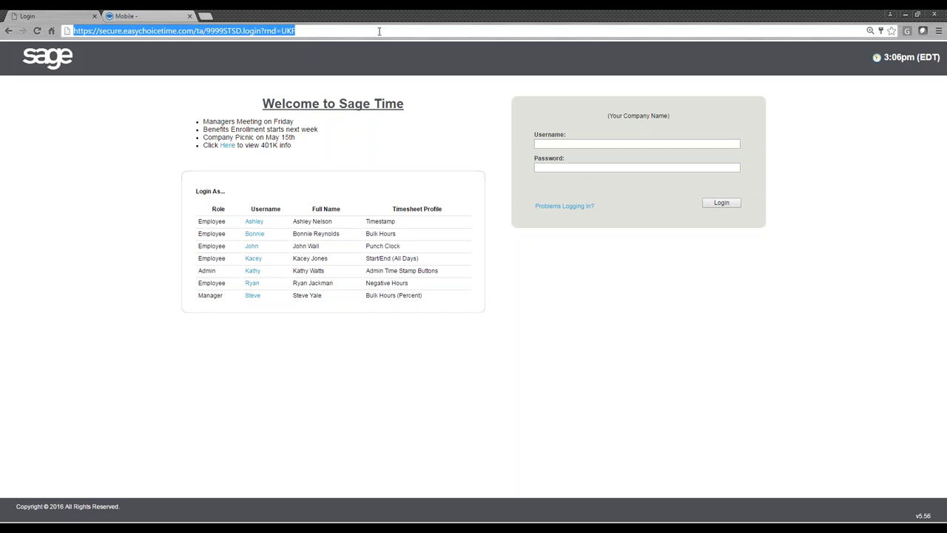
pyautogui.click(384, 74)
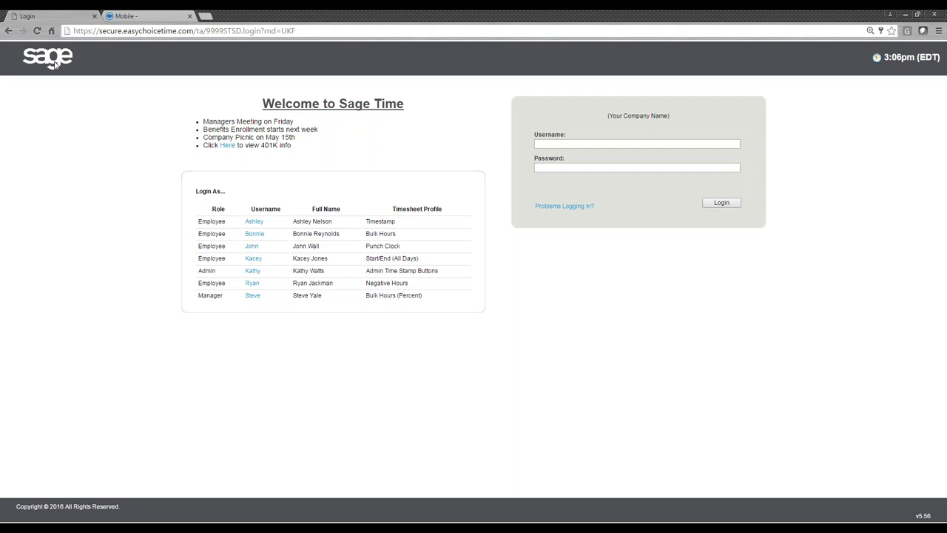
pyautogui.moveTo(54, 65); pyautogui.dragTo(56, 95)
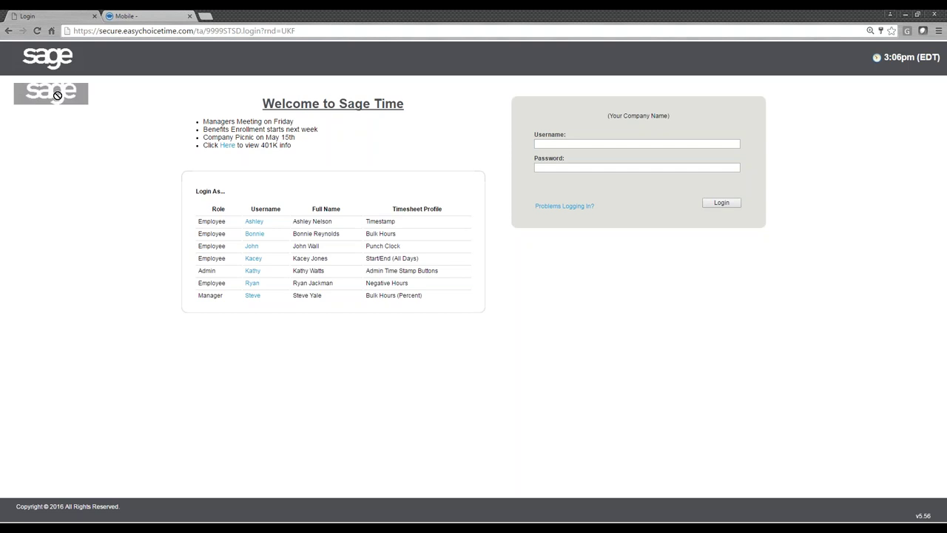
pyautogui.moveTo(57, 96); pyautogui.dragTo(76, 99)
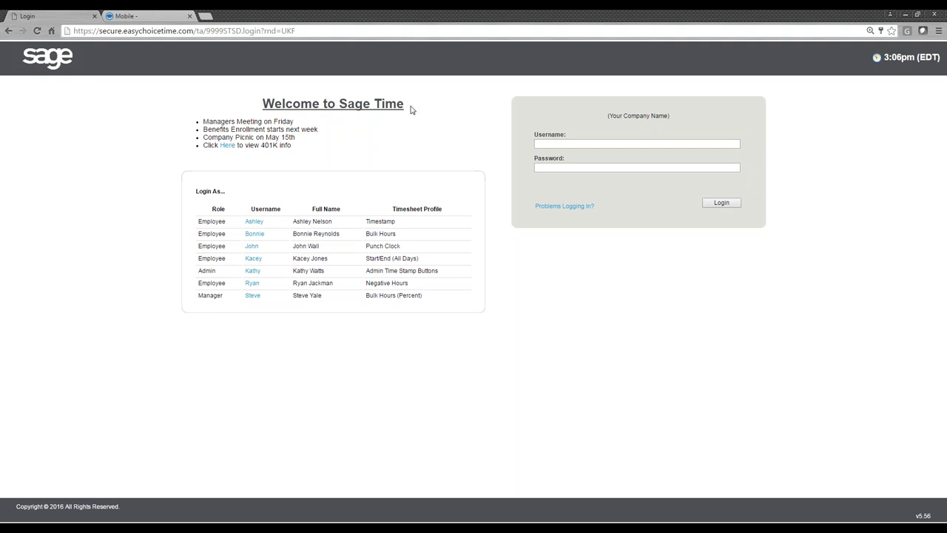
pyautogui.moveTo(412, 111); pyautogui.dragTo(341, 111)
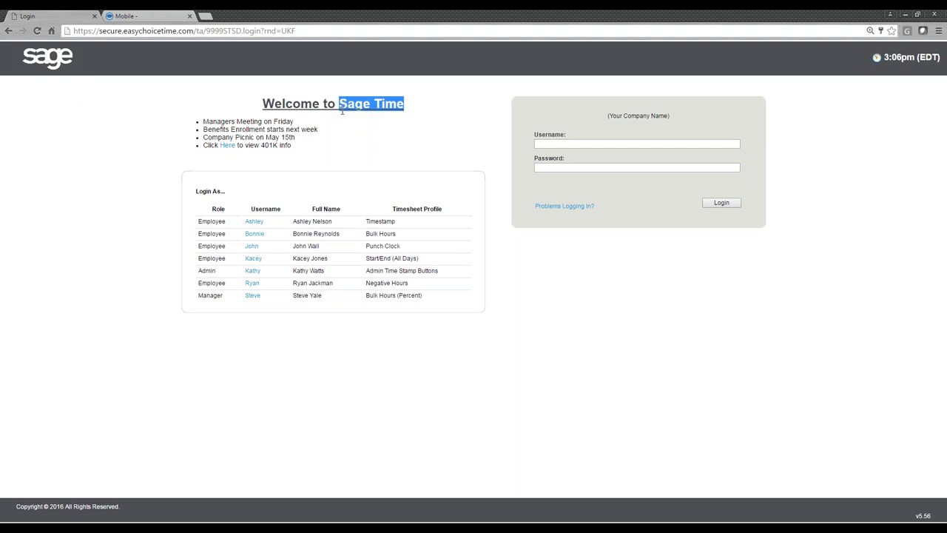
pyautogui.moveTo(670, 117); pyautogui.dragTo(571, 118)
pyautogui.click(560, 114)
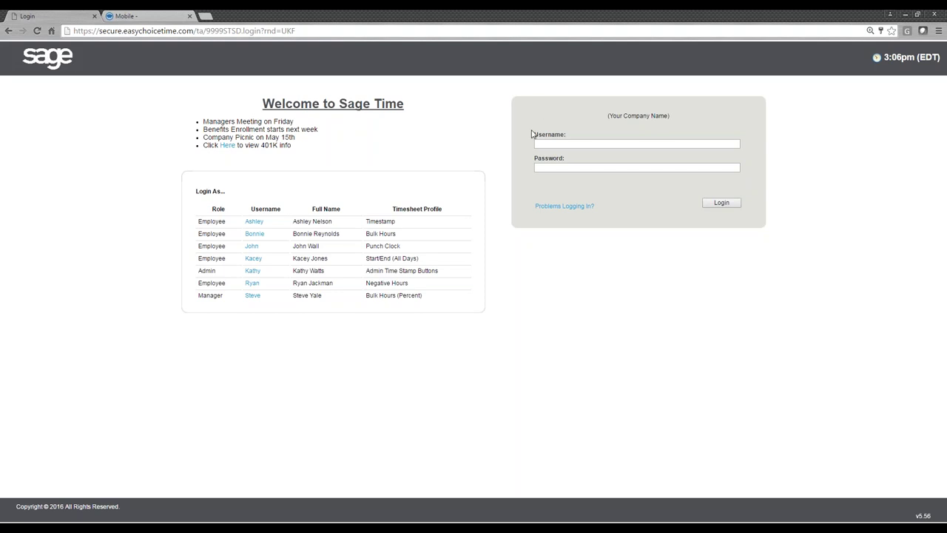
pyautogui.moveTo(531, 134); pyautogui.dragTo(571, 159)
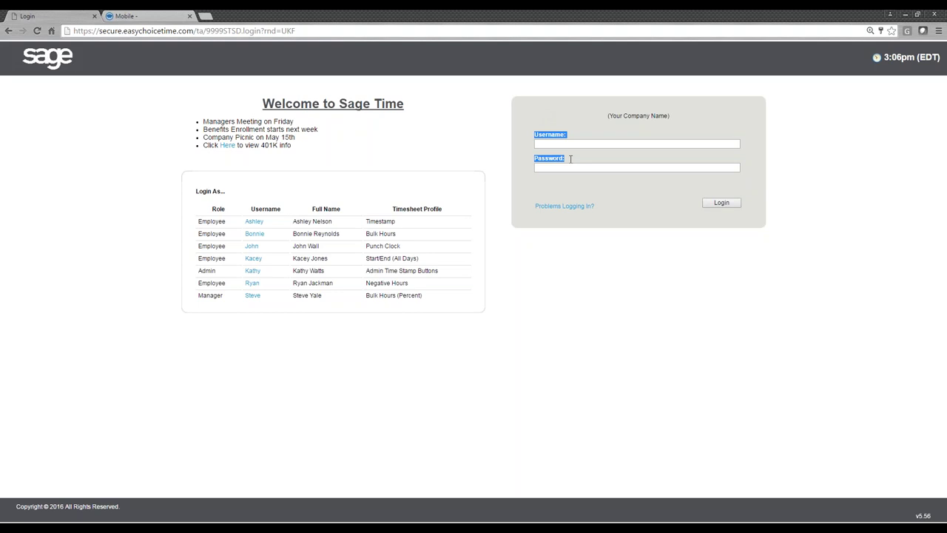
pyautogui.moveTo(195, 193); pyautogui.dragTo(432, 293)
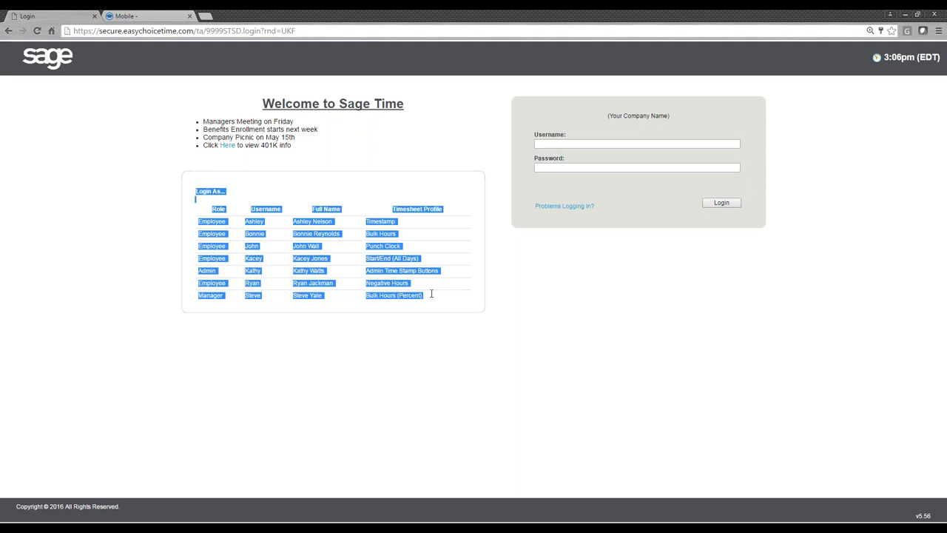
pyautogui.click(496, 279)
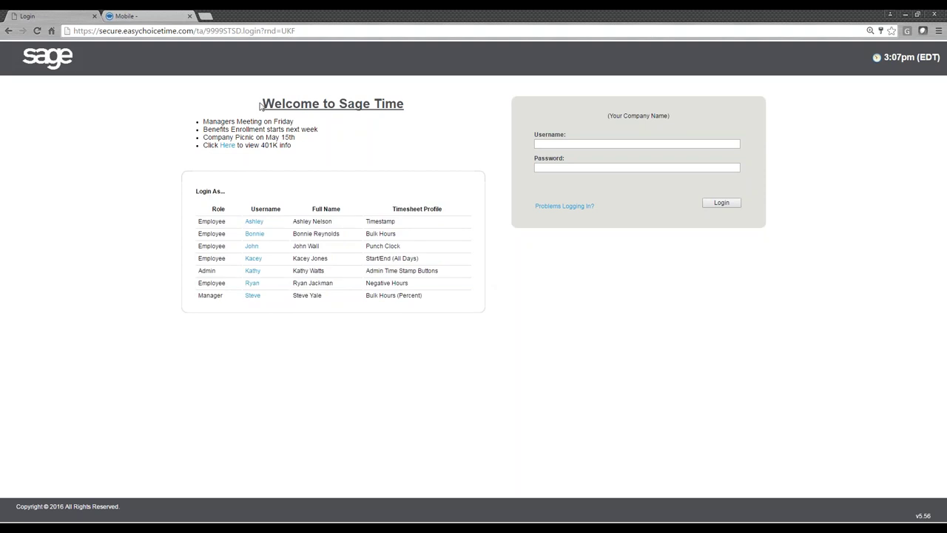
pyautogui.moveTo(261, 103); pyautogui.dragTo(463, 296)
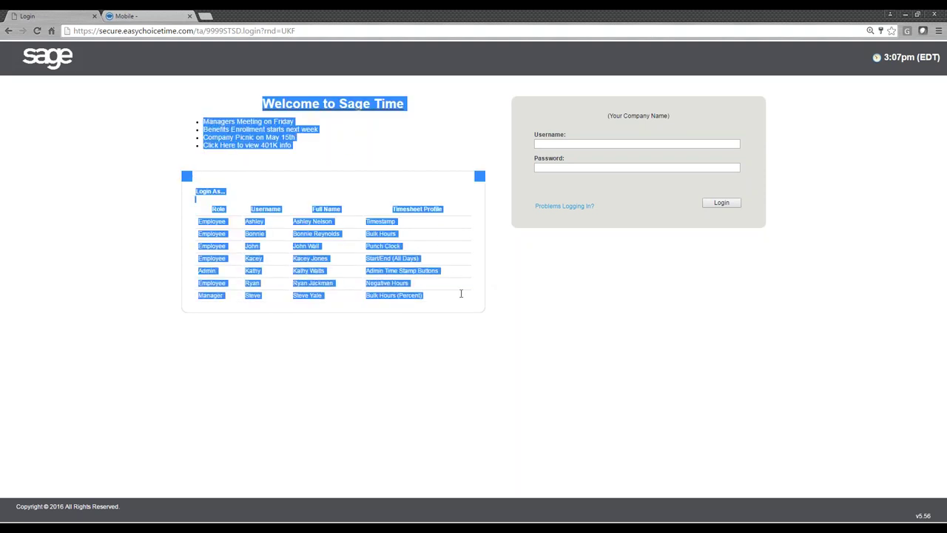
pyautogui.click(527, 284)
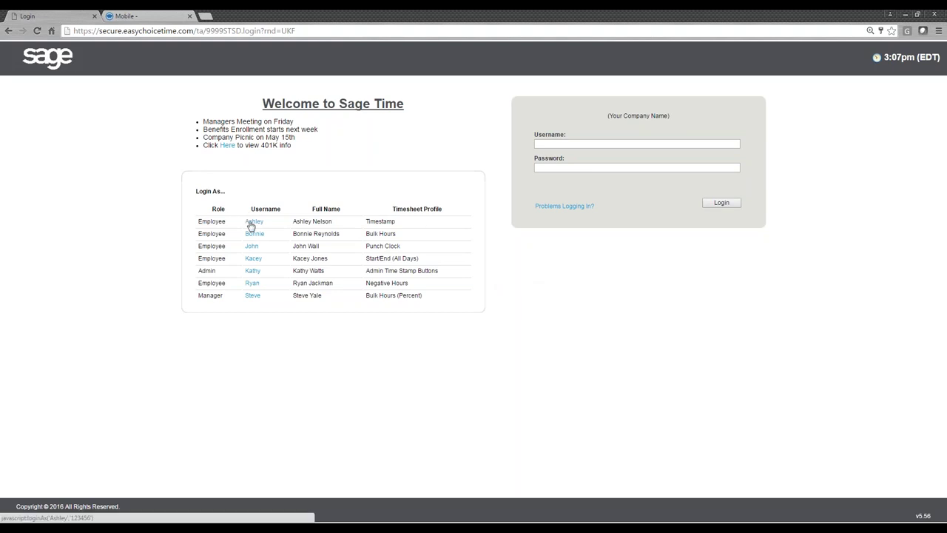
# - Log in as the Timestamp-profile employee and clock in on Mon 21
pyautogui.click(251, 223)
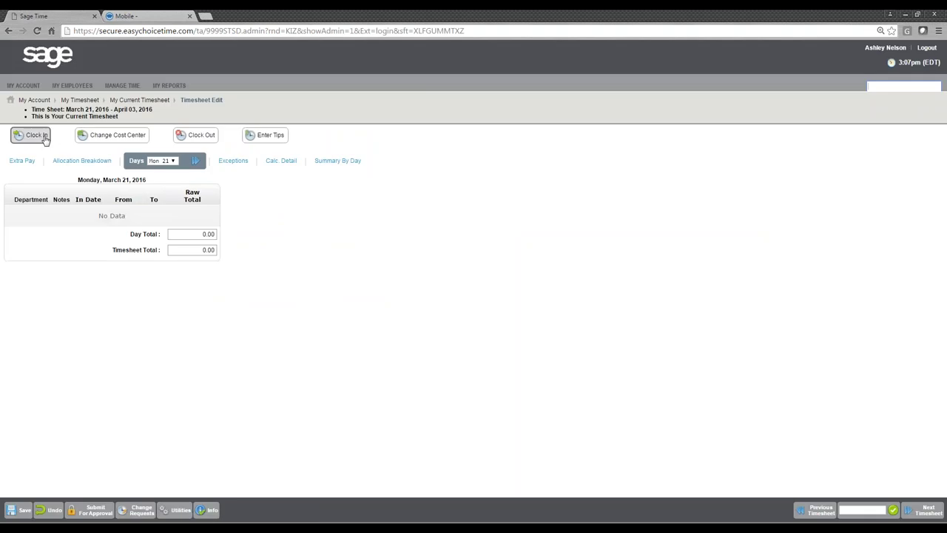
pyautogui.click(44, 138)
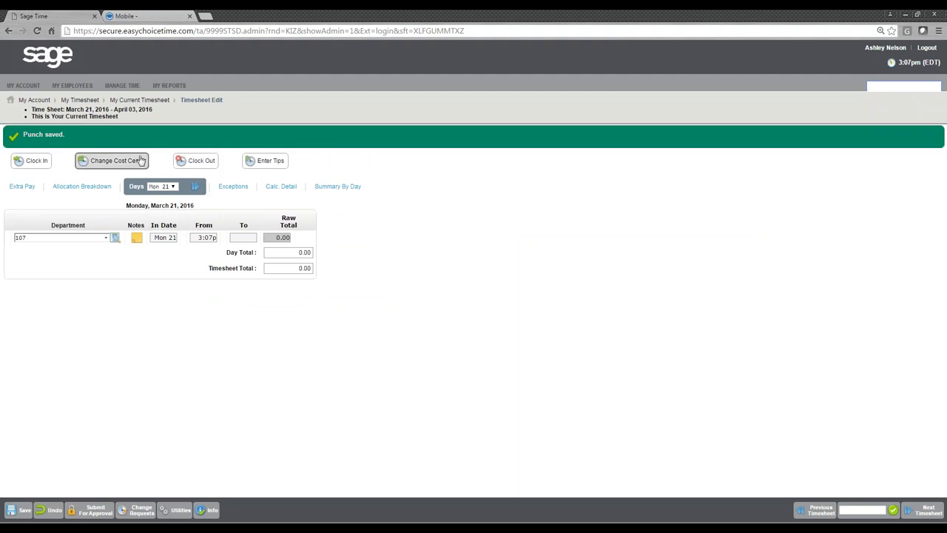
pyautogui.click(141, 161)
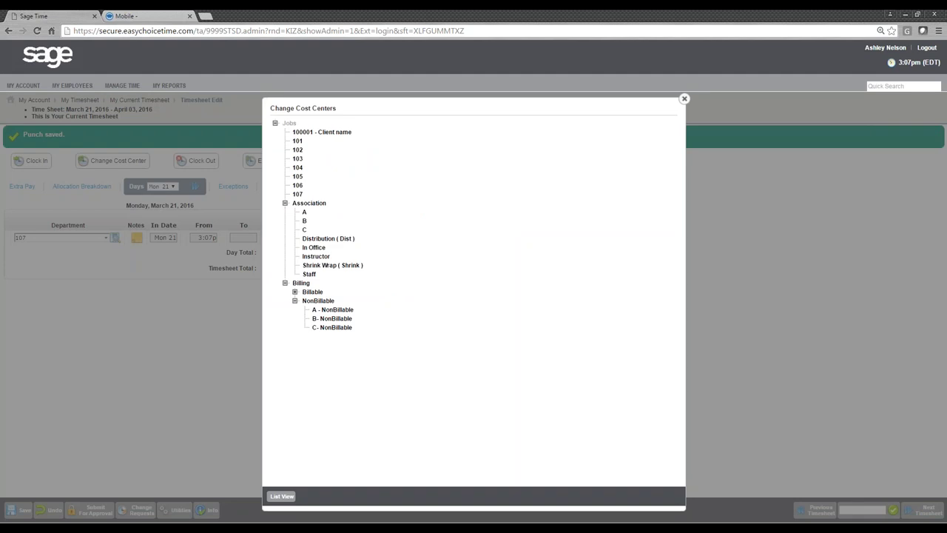
pyautogui.click(160, 169)
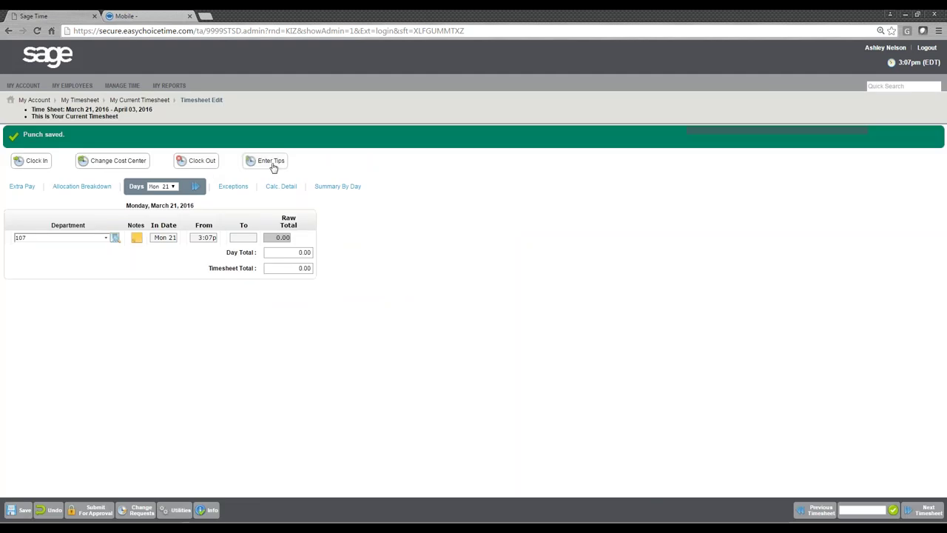
# - Record $20.00 in tips with the comment 'tips'
pyautogui.click(270, 165)
pyautogui.click(366, 124)
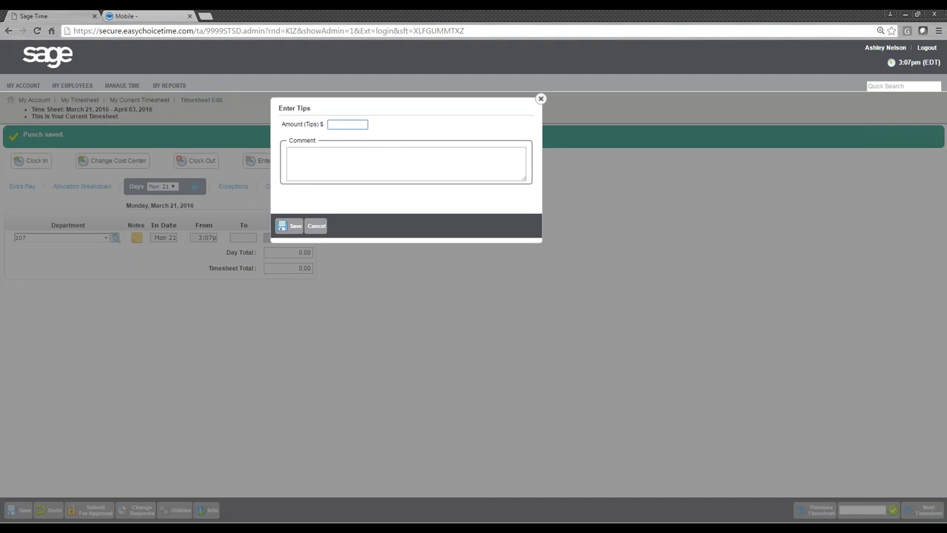
pyautogui.write('20.00')
pyautogui.click(341, 160)
pyautogui.write('t')
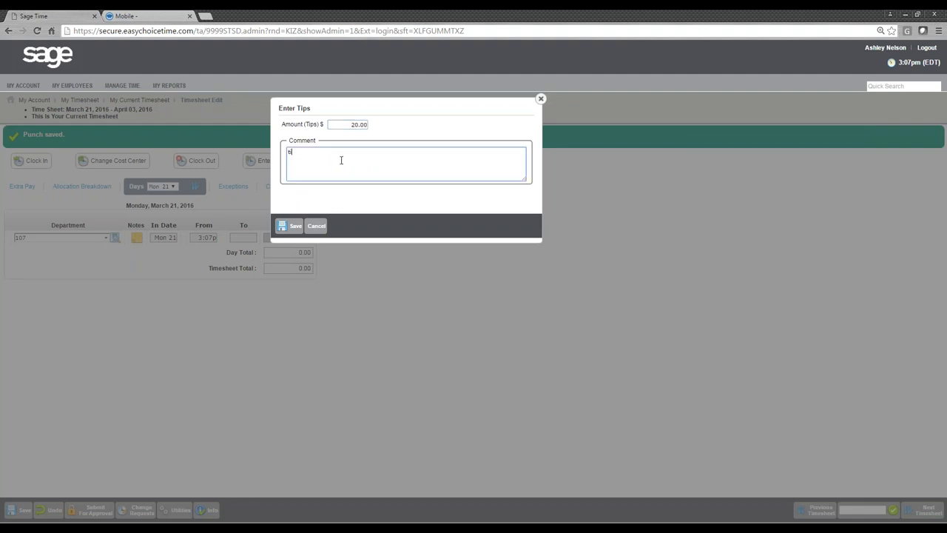
pyautogui.write('ips')
pyautogui.click(290, 225)
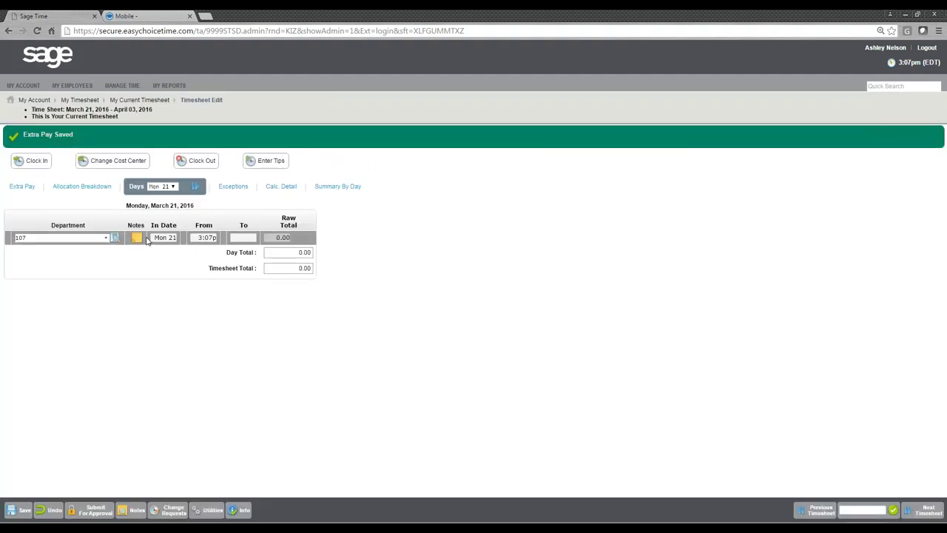
# - Add the note 'test' to the punch, save the timesheet and log out
pyautogui.click(137, 238)
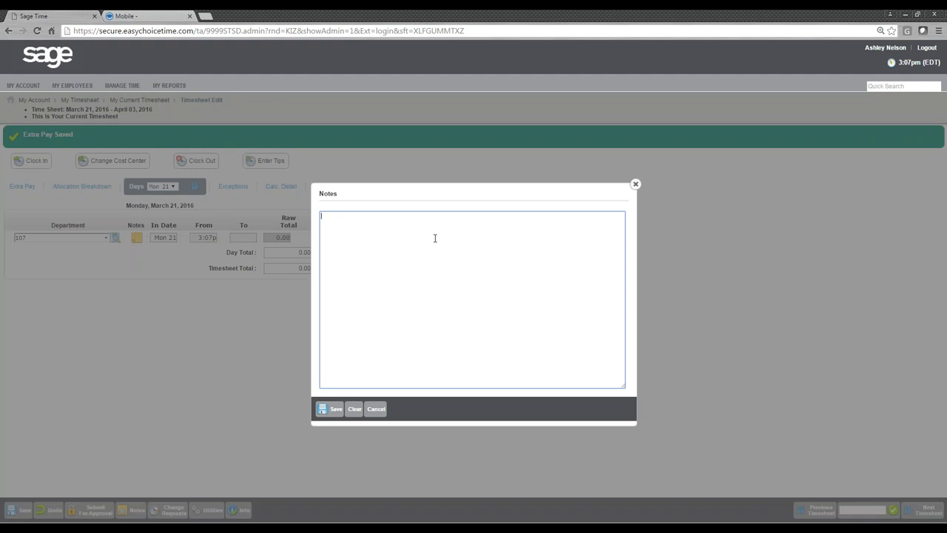
pyautogui.write('test')
pyautogui.click(330, 408)
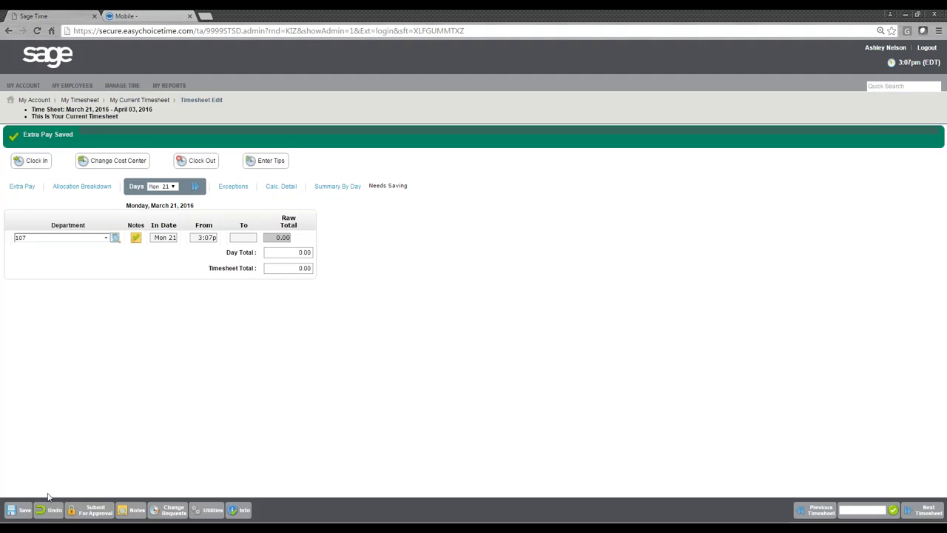
pyautogui.click(20, 509)
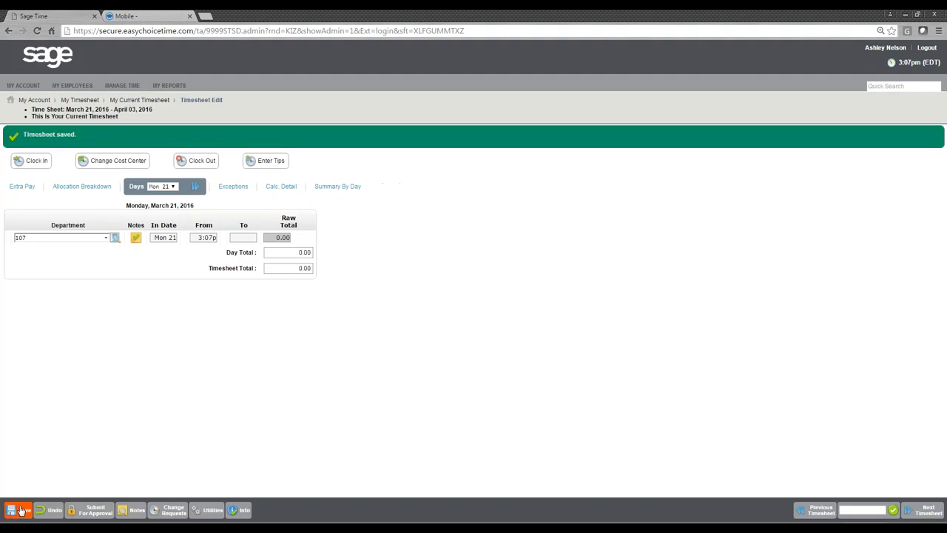
pyautogui.click(929, 49)
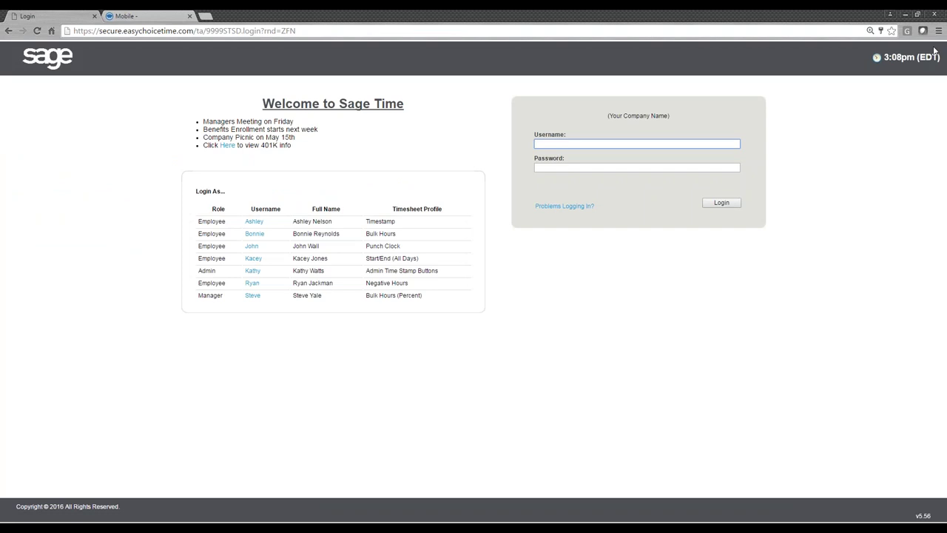
# - As the Bulk Hours employee, enter 8 hours Mon 21 and 4 on both Tue 22 rows, save, log out
pyautogui.click(252, 234)
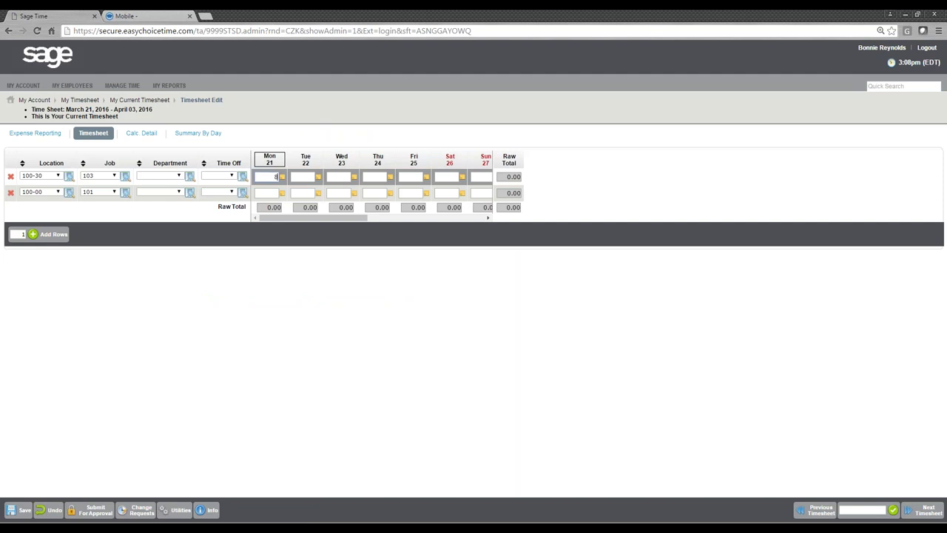
pyautogui.write('8')
pyautogui.click(304, 176)
pyautogui.write('4')
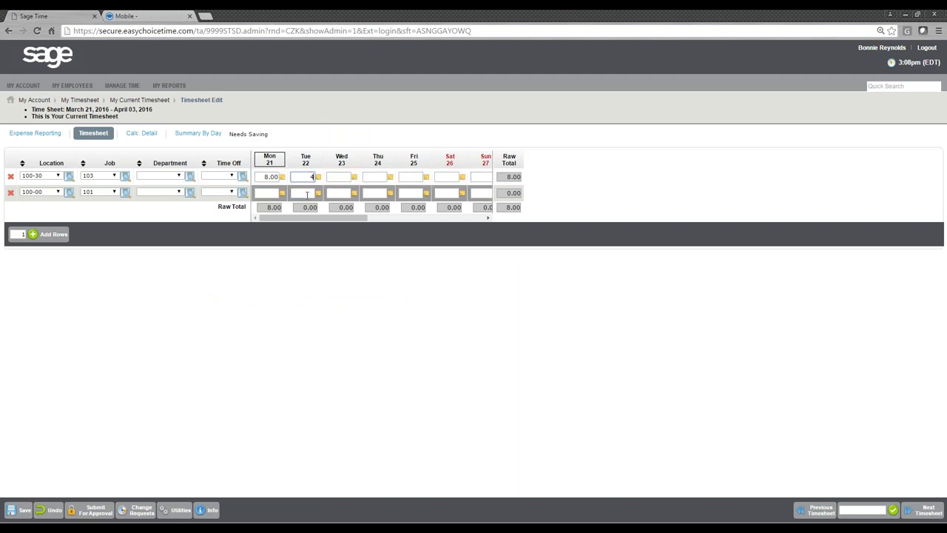
pyautogui.click(303, 192)
pyautogui.write('4')
pyautogui.click(284, 272)
pyautogui.click(25, 511)
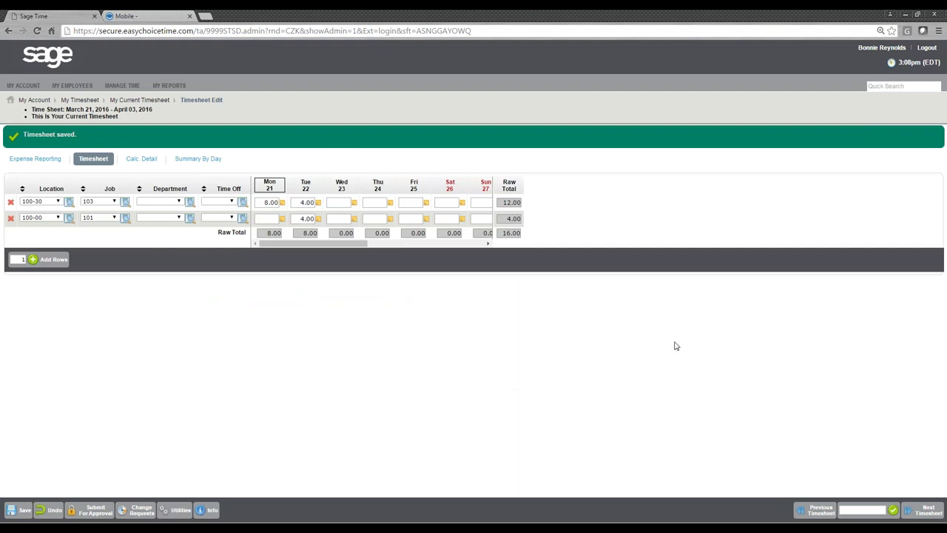
pyautogui.click(926, 47)
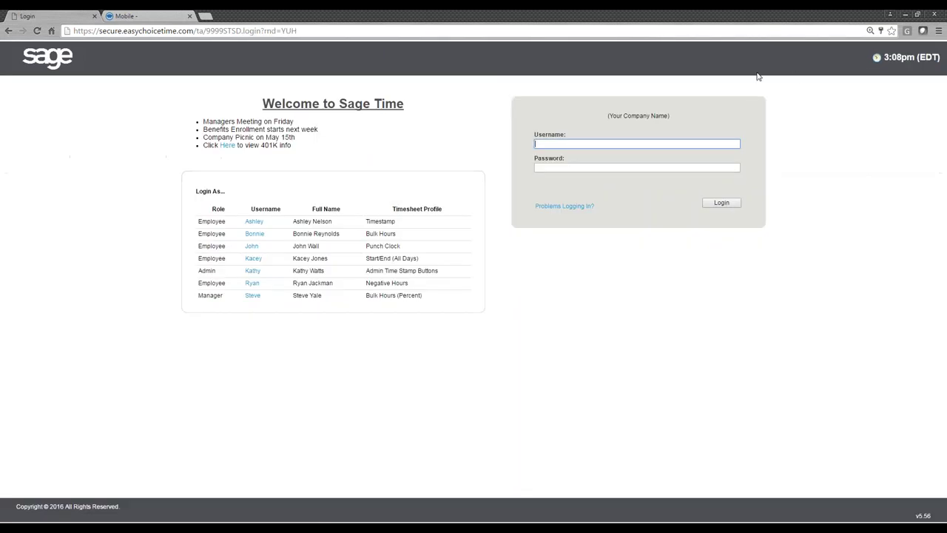
# - Log in as the Start/End employee and record Mon 21 from 12:00p to 9:00p
pyautogui.click(253, 258)
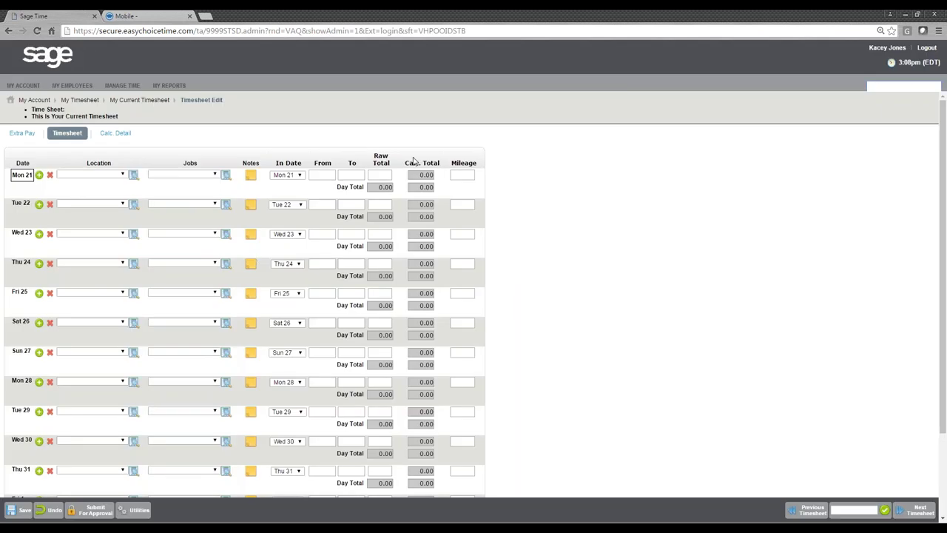
pyautogui.click(325, 177)
pyautogui.write('12')
pyautogui.press('Tab')
pyautogui.write('9')
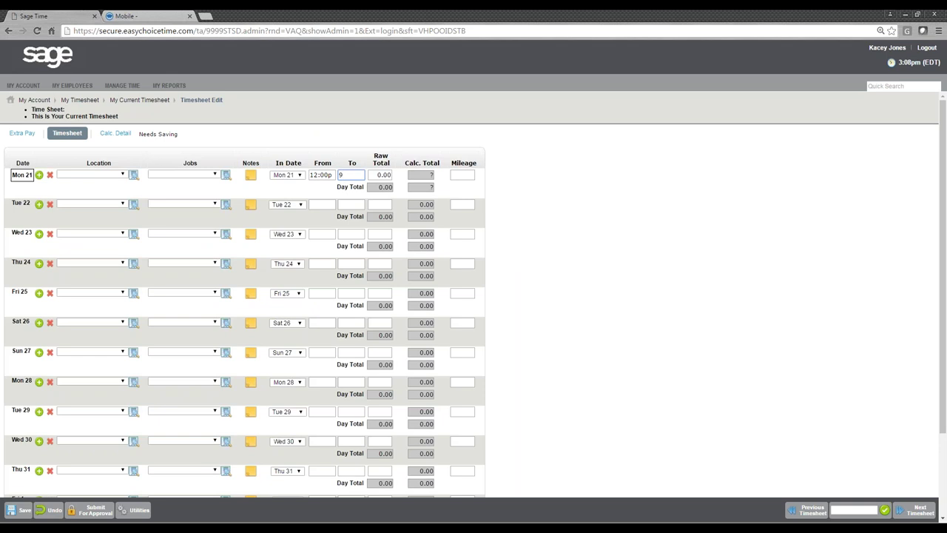
pyautogui.click(568, 184)
# - Add 8.00 raw hours on Tue 22 and save the timesheet
pyautogui.click(385, 204)
pyautogui.write('8')
pyautogui.click(618, 171)
pyautogui.click(22, 512)
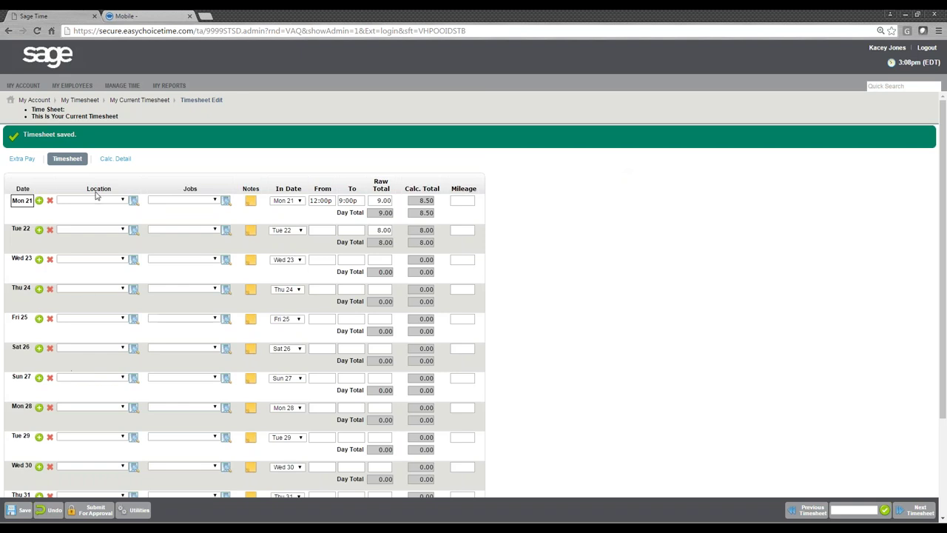
pyautogui.click(40, 85)
# - Start a Vacation time-off request and point out the Full Day, Partial Day and Multiple Days types
pyautogui.moveTo(37, 121)
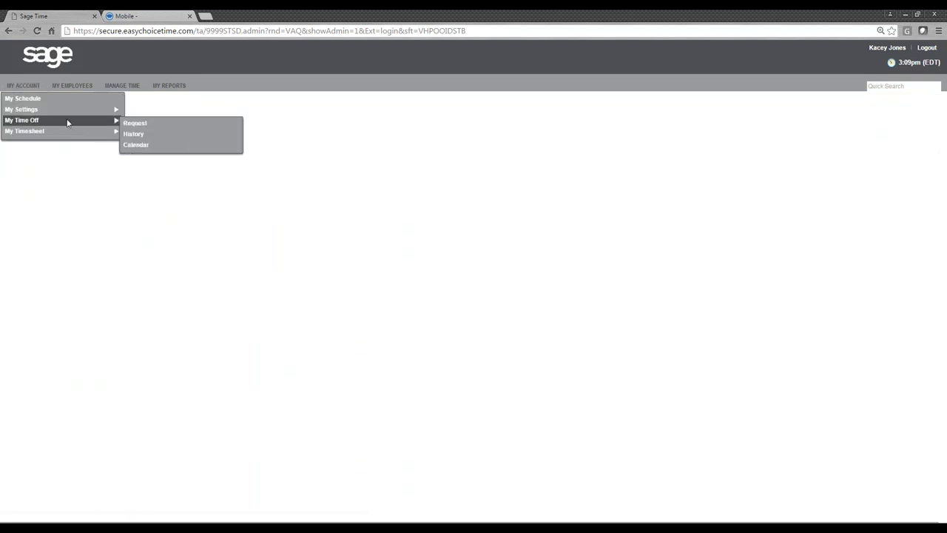
pyautogui.click(142, 124)
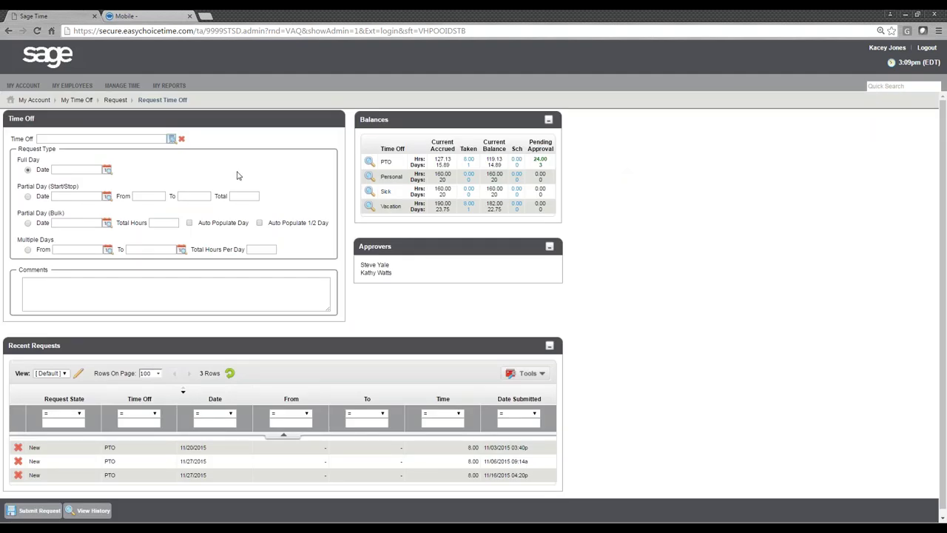
pyautogui.click(171, 139)
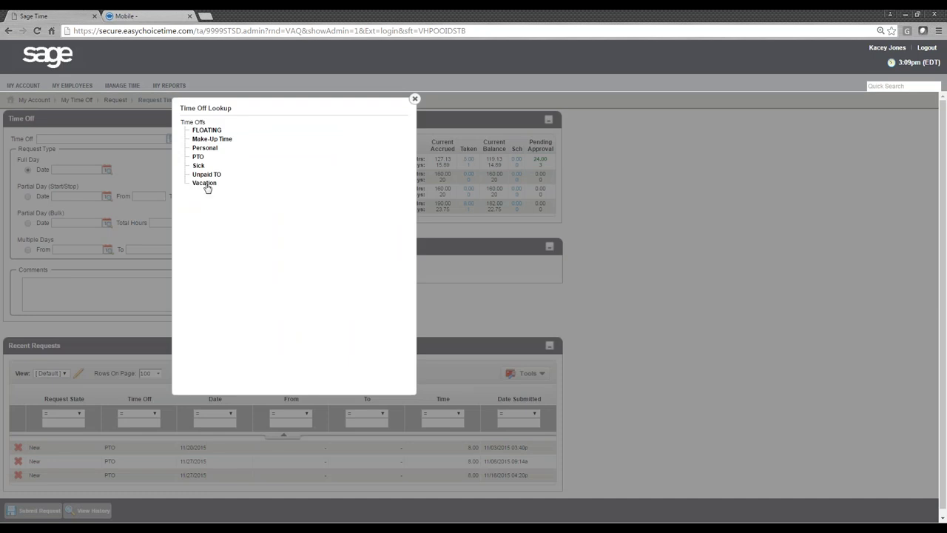
pyautogui.click(205, 182)
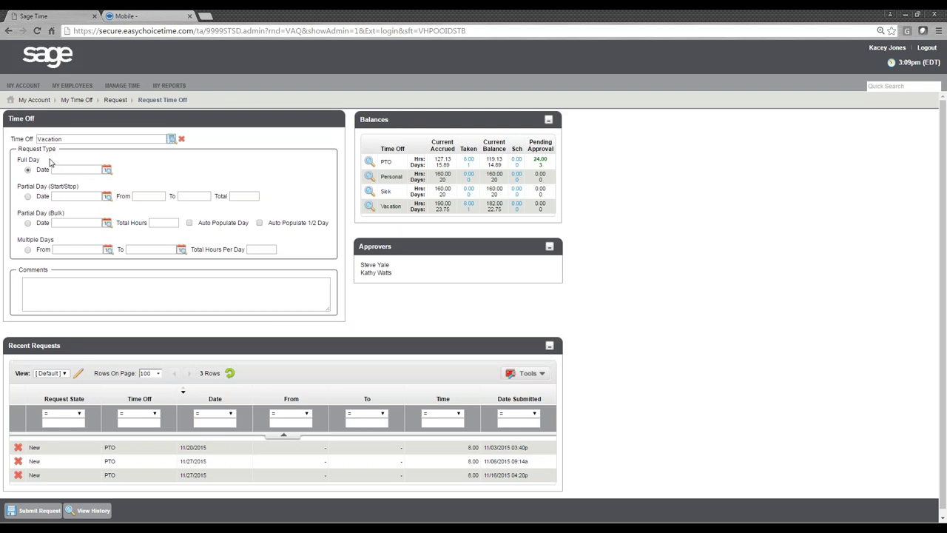
pyautogui.moveTo(49, 162); pyautogui.dragTo(16, 161)
pyautogui.moveTo(79, 191); pyautogui.dragTo(16, 188)
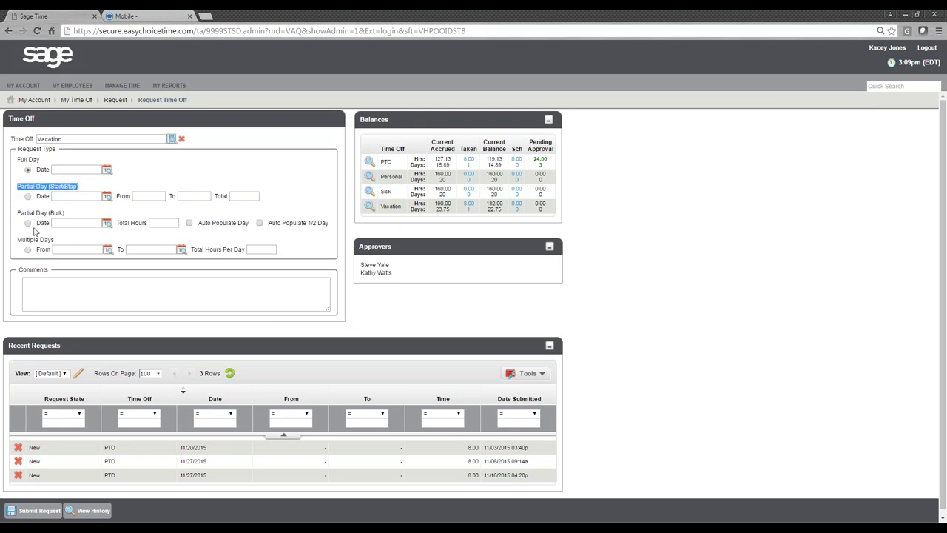
pyautogui.moveTo(54, 241); pyautogui.dragTo(18, 238)
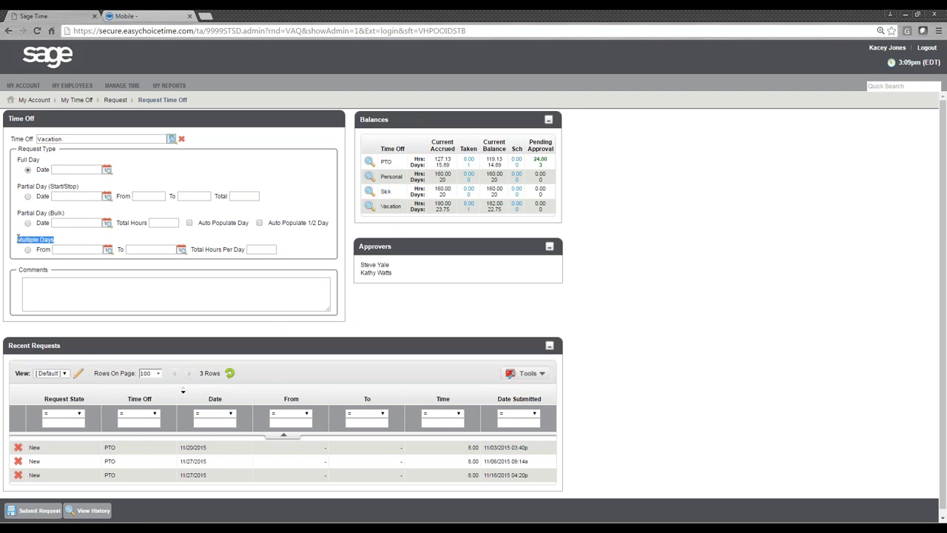
pyautogui.click(149, 214)
# - Enter the request comment 'going out of town!!!'
pyautogui.click(111, 289)
pyautogui.write('g')
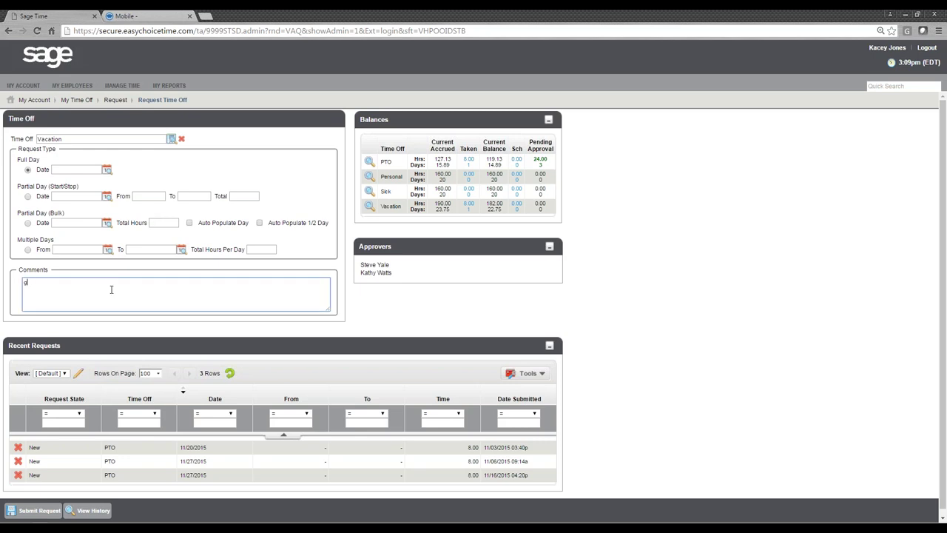
pyautogui.write('oing out of t')
pyautogui.write('own!!!')
pyautogui.click(370, 308)
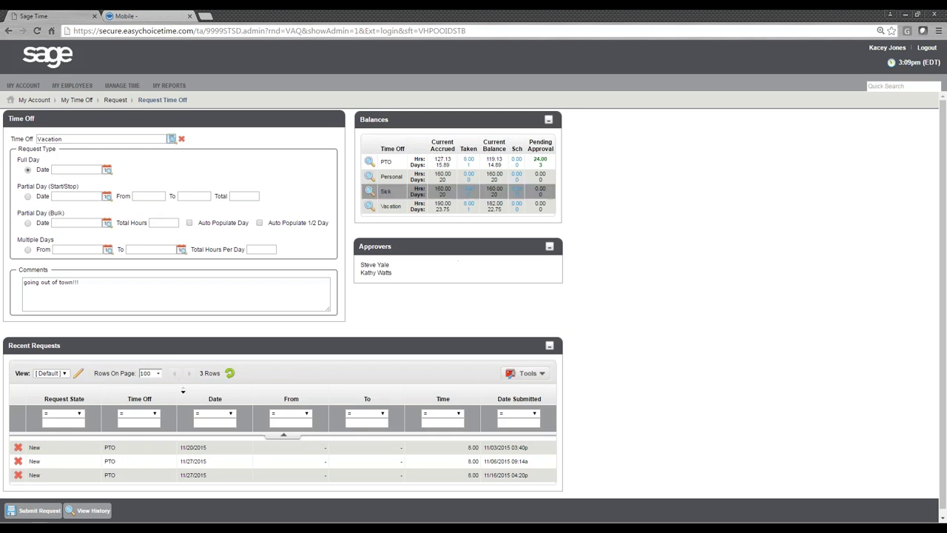
# - Show the vacation hours already taken from the balances table
pyautogui.moveTo(381, 145); pyautogui.dragTo(557, 148)
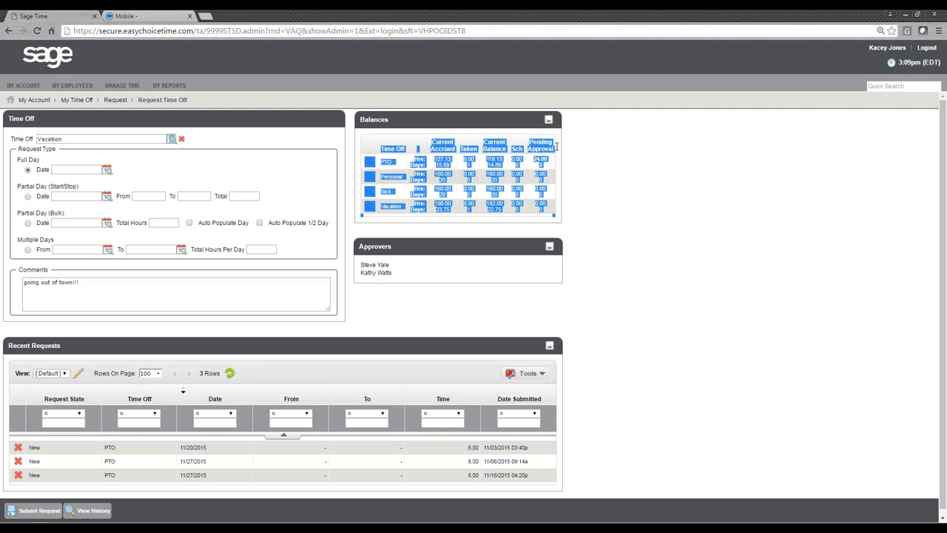
pyautogui.click(615, 153)
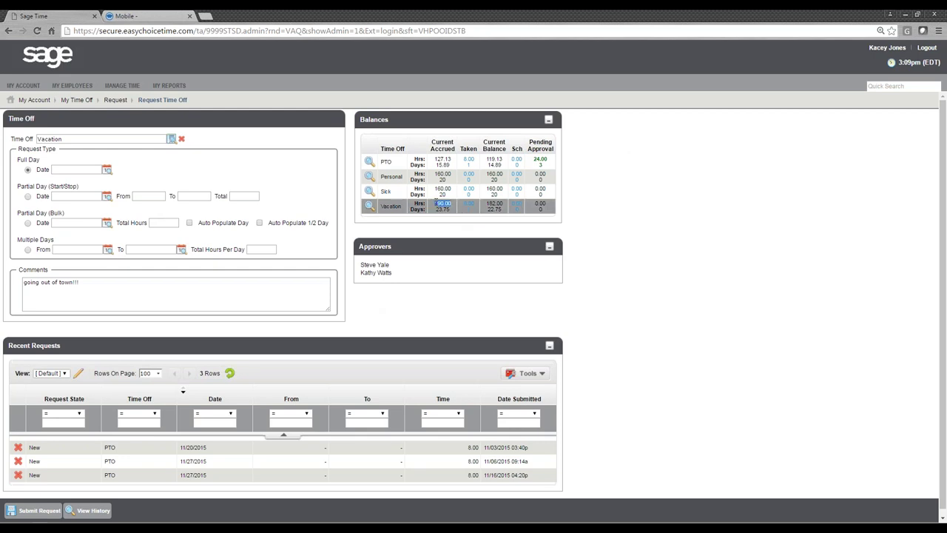
pyautogui.click(472, 207)
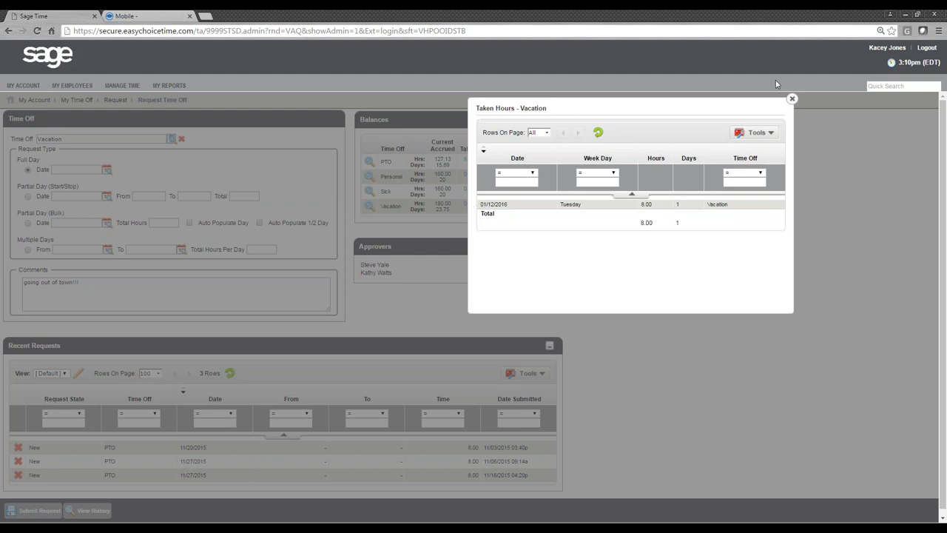
# - Close the taken-hours breakdown and point out the 182.00 vacation balance, Sch and Pending Approval columns
pyautogui.click(792, 98)
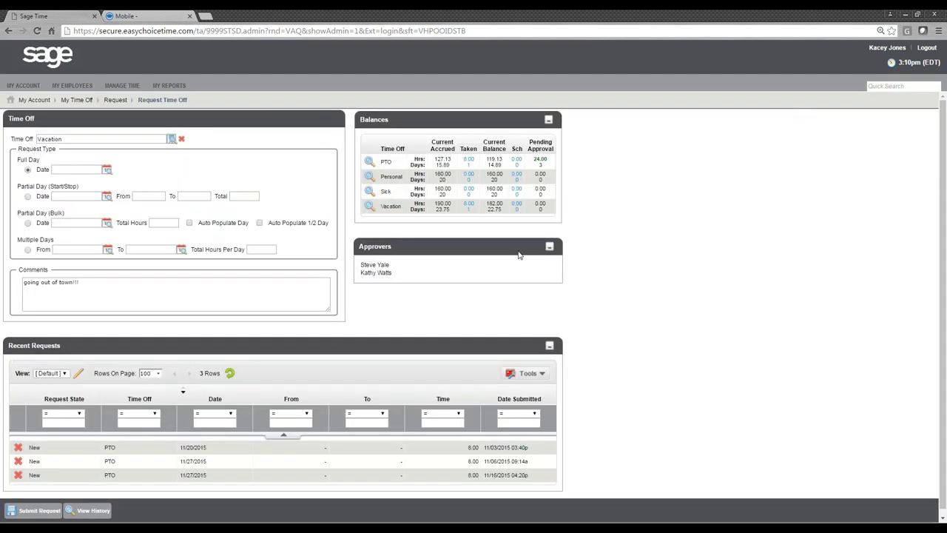
pyautogui.moveTo(485, 204); pyautogui.dragTo(505, 203)
pyautogui.click(677, 291)
pyautogui.moveTo(524, 150); pyautogui.dragTo(514, 151)
pyautogui.moveTo(555, 150); pyautogui.dragTo(532, 140)
pyautogui.click(619, 145)
# - Point out the approvers list, then log out and switch to the mobile punch page
pyautogui.moveTo(401, 279); pyautogui.dragTo(358, 271)
pyautogui.click(358, 271)
pyautogui.click(927, 48)
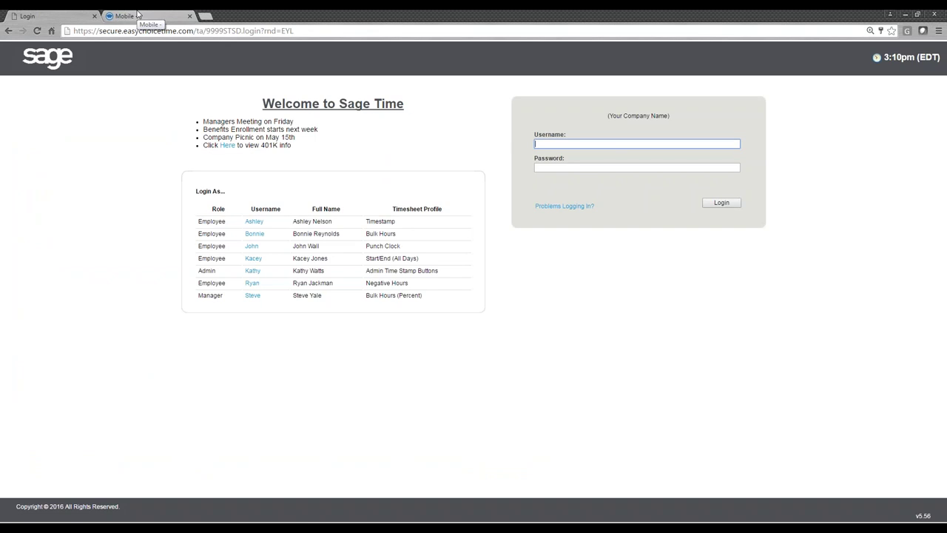
pyautogui.click(137, 13)
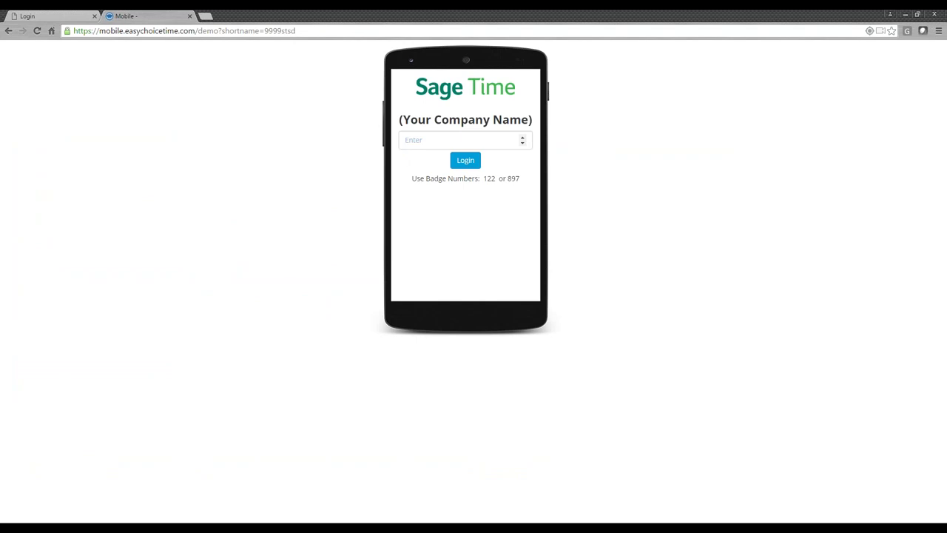
# - Log in to the mobile punch page with an employee badge number
pyautogui.click(420, 142)
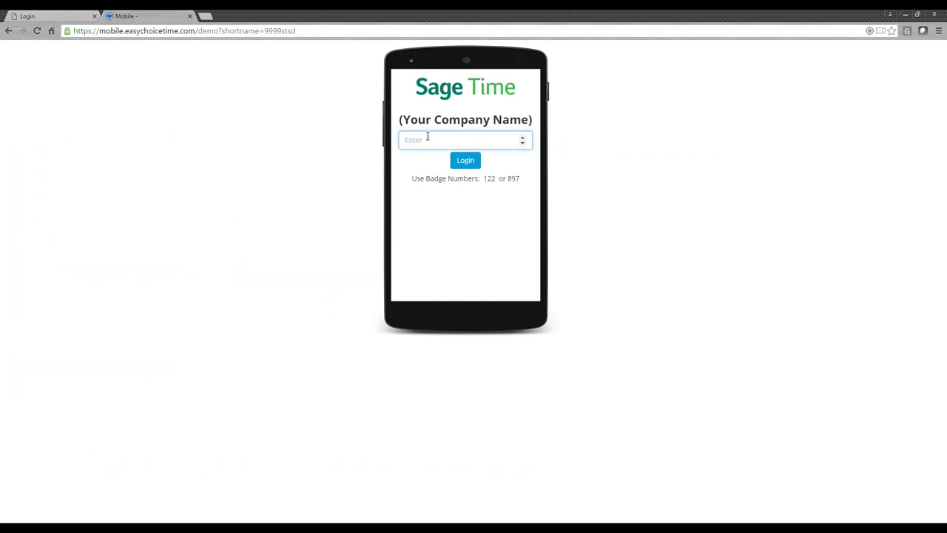
pyautogui.moveTo(399, 119); pyautogui.dragTo(501, 120)
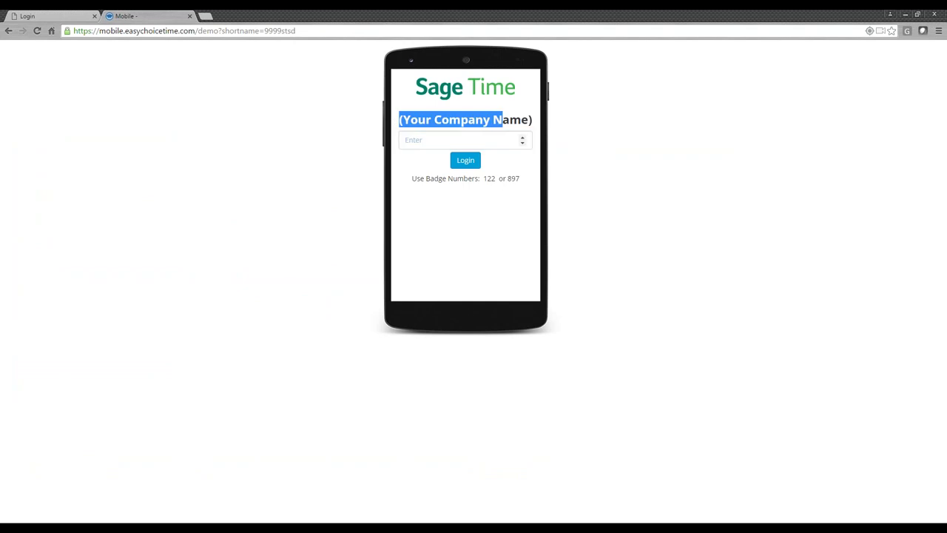
pyautogui.click(459, 140)
pyautogui.write('122')
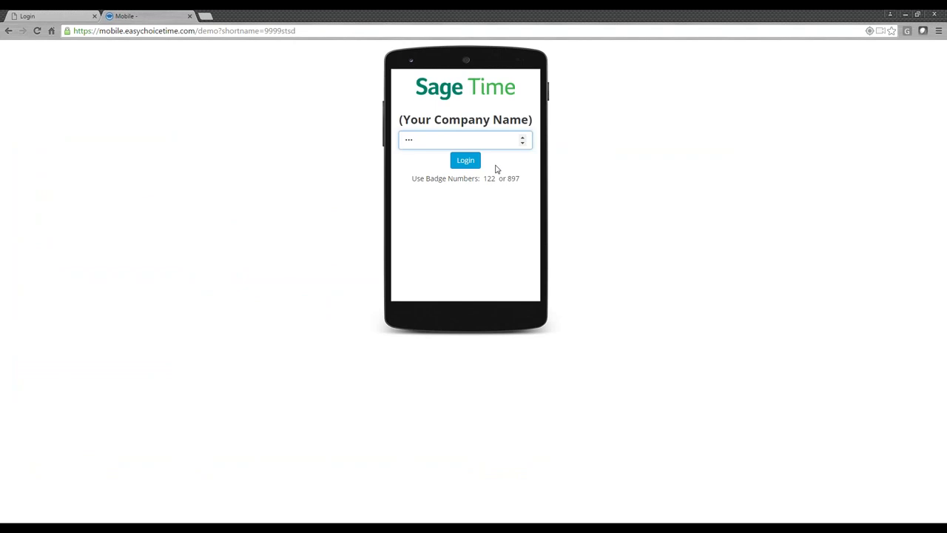
pyautogui.click(466, 161)
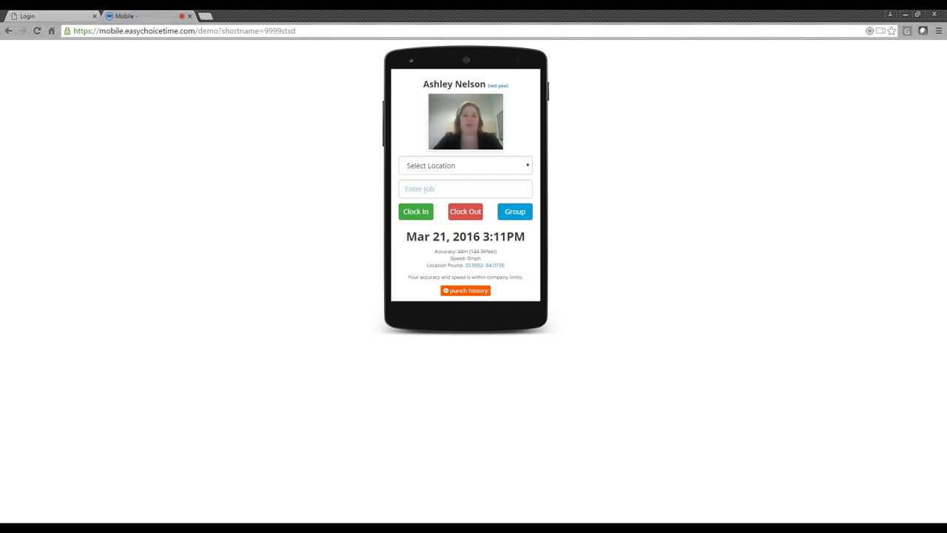
# - Enter job 100, then start a clock-out and cancel it
pyautogui.click(465, 166)
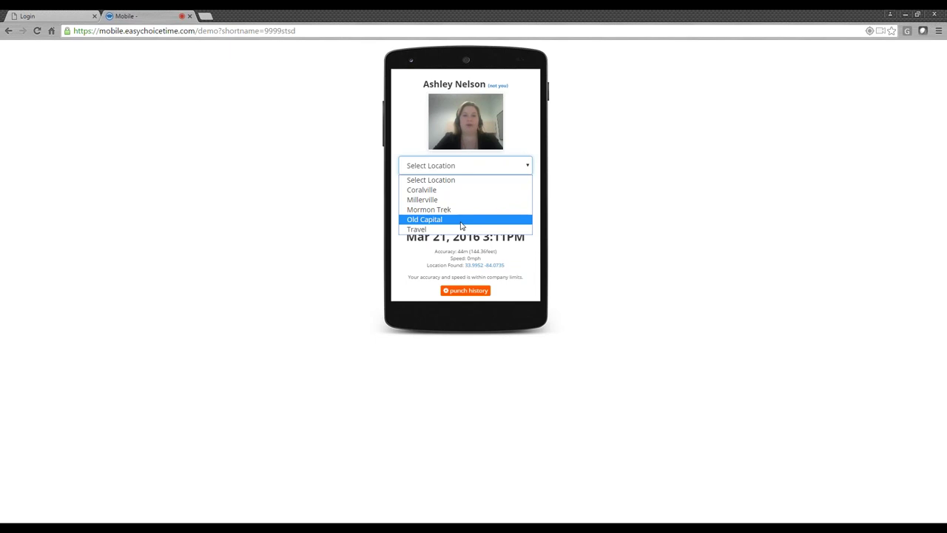
pyautogui.click(431, 180)
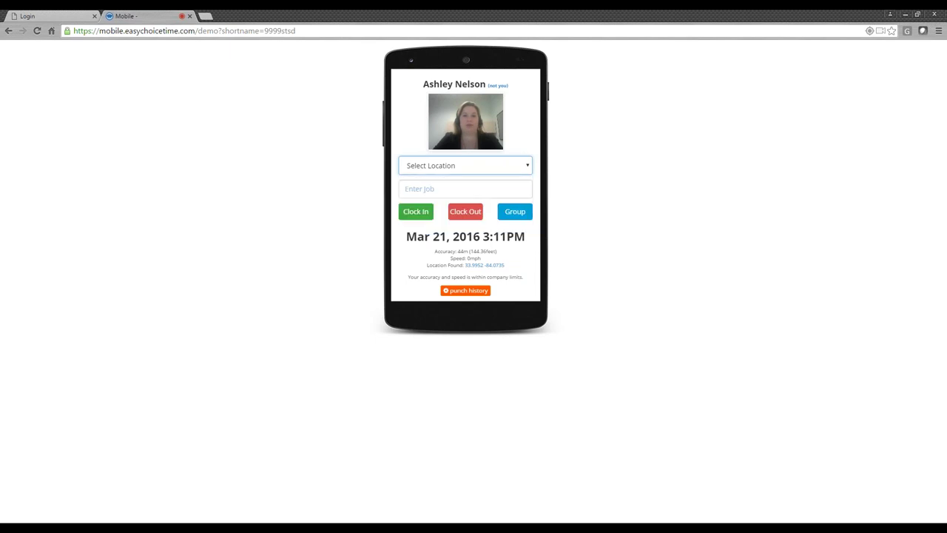
pyautogui.click(409, 190)
pyautogui.write('100')
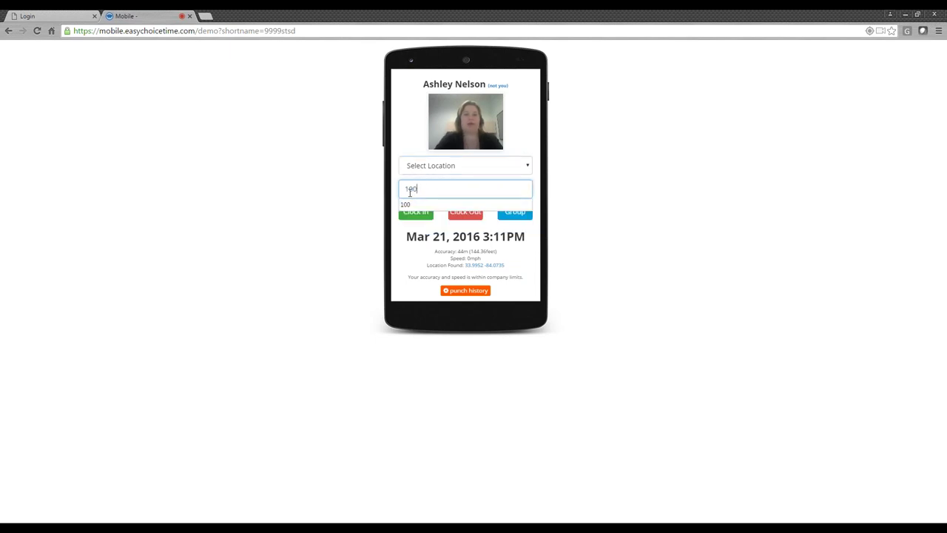
pyautogui.click(409, 149)
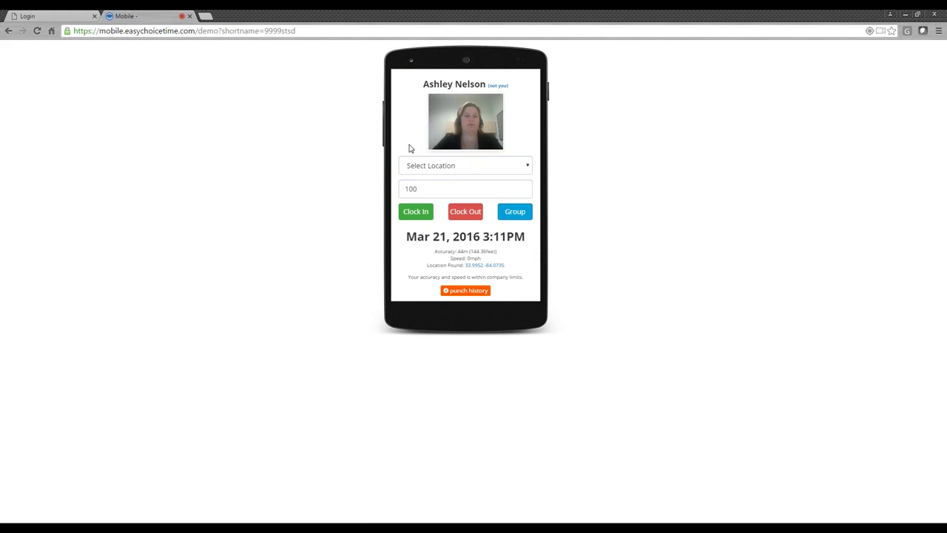
pyautogui.click(465, 212)
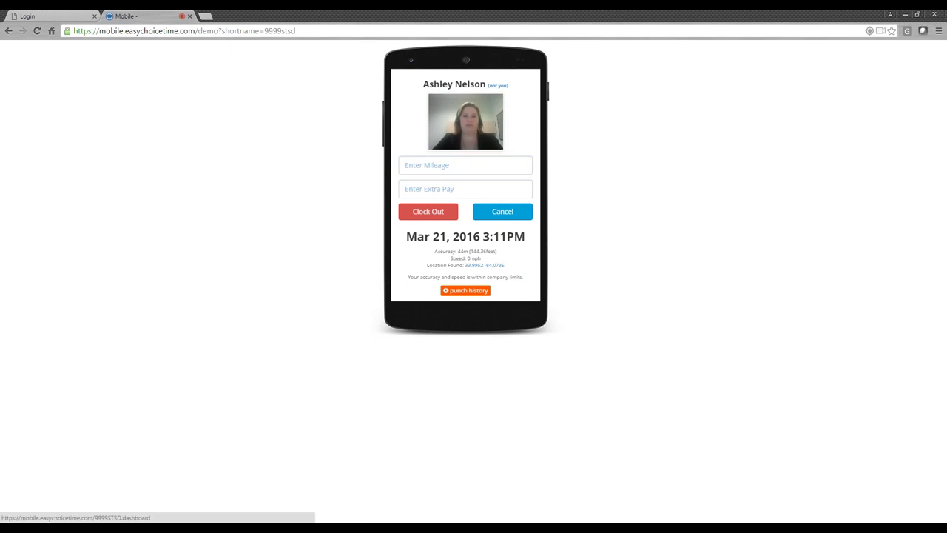
pyautogui.click(506, 214)
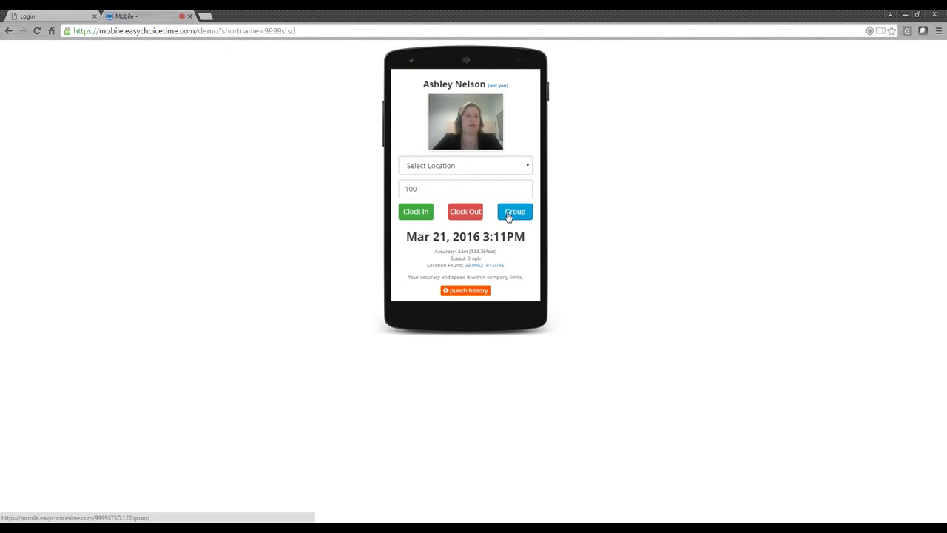
# - Open a group punch with three rows and choose an employee for each row
pyautogui.click(508, 214)
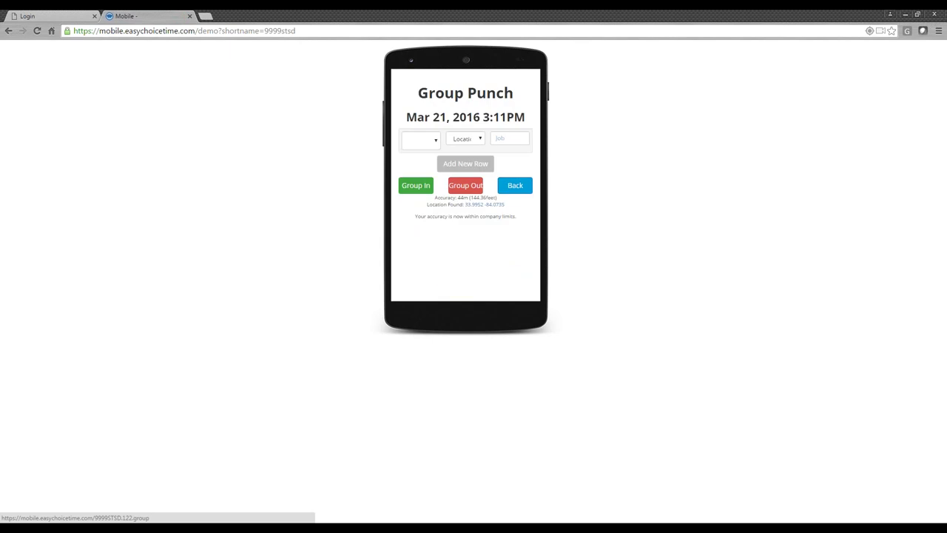
pyautogui.click(465, 163)
pyautogui.click(465, 190)
pyautogui.click(419, 139)
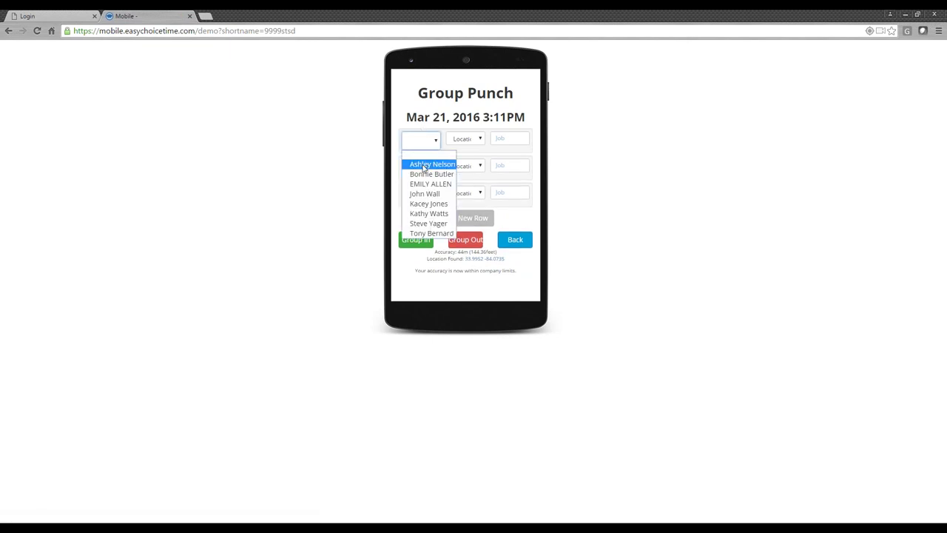
pyautogui.click(423, 169)
pyautogui.click(421, 168)
pyautogui.click(418, 201)
pyautogui.click(418, 198)
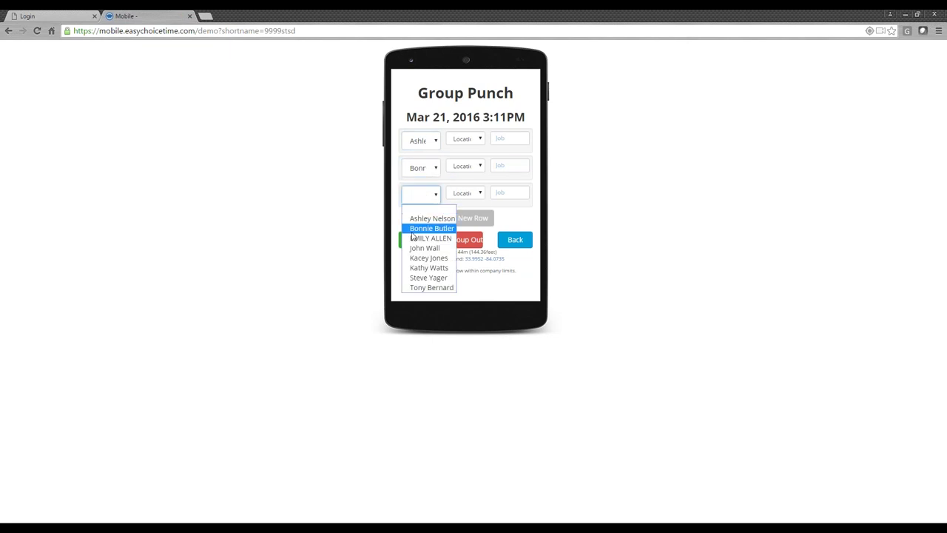
pyautogui.click(413, 239)
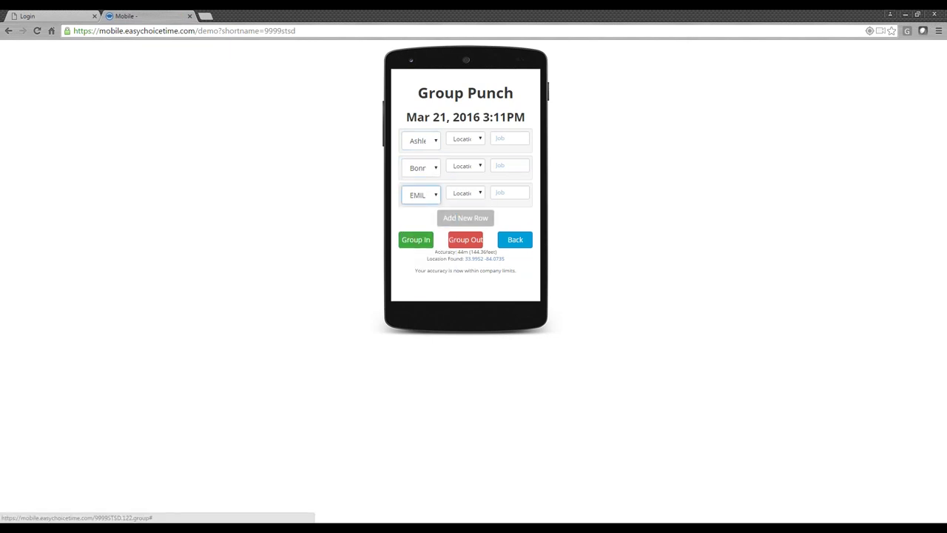
# - Set row locations to Millerville and Old Capital, then cancel the group clock-out and exit
pyautogui.click(465, 139)
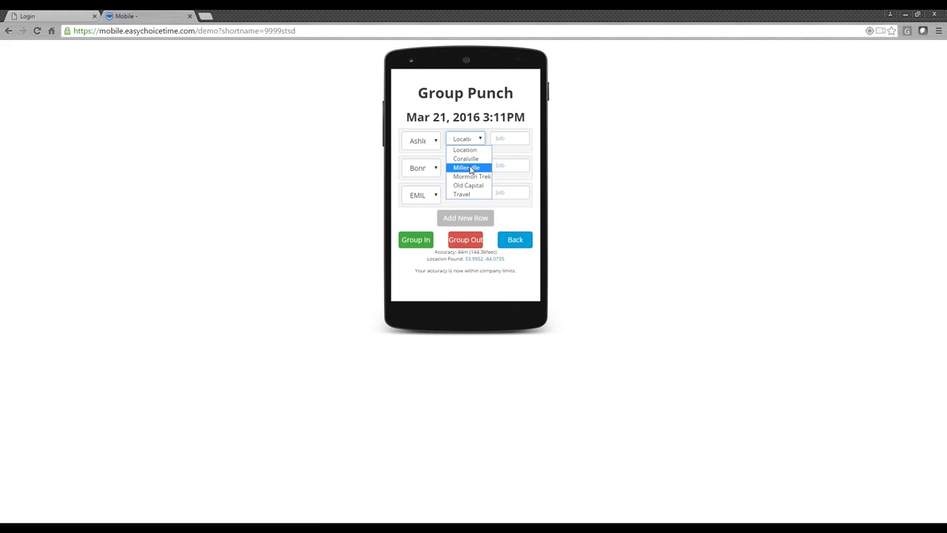
pyautogui.click(466, 168)
pyautogui.click(466, 165)
pyautogui.click(467, 212)
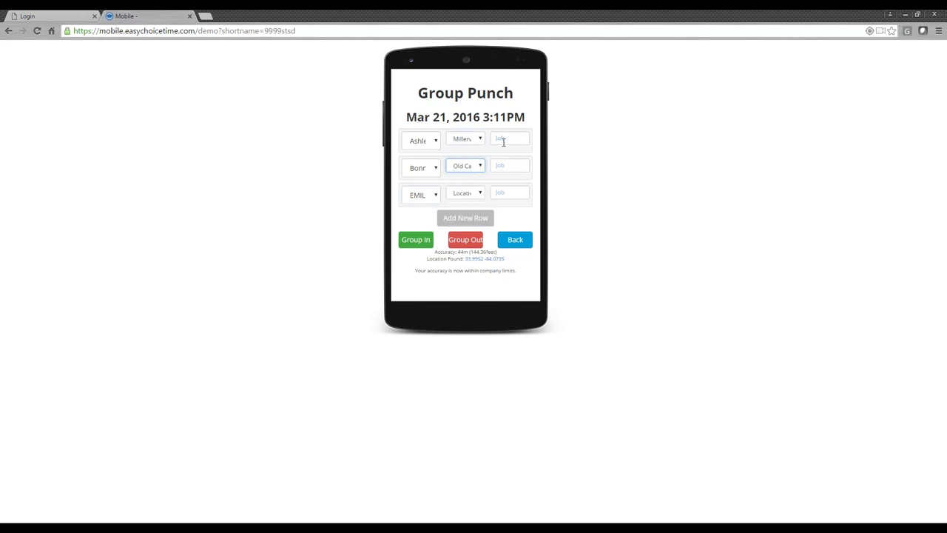
pyautogui.click(467, 241)
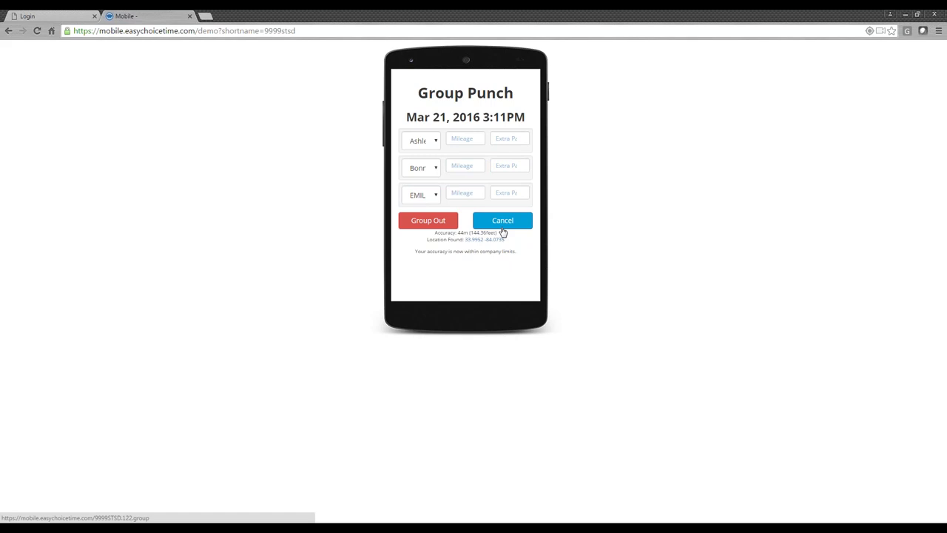
pyautogui.click(502, 232)
pyautogui.click(503, 235)
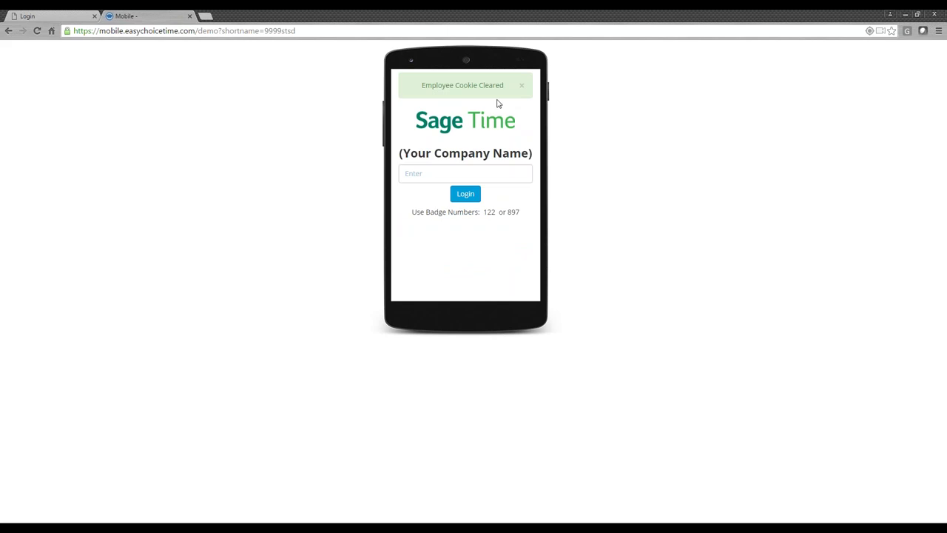
# - Log in on the mobile page with the employee's badge number
pyautogui.click(463, 171)
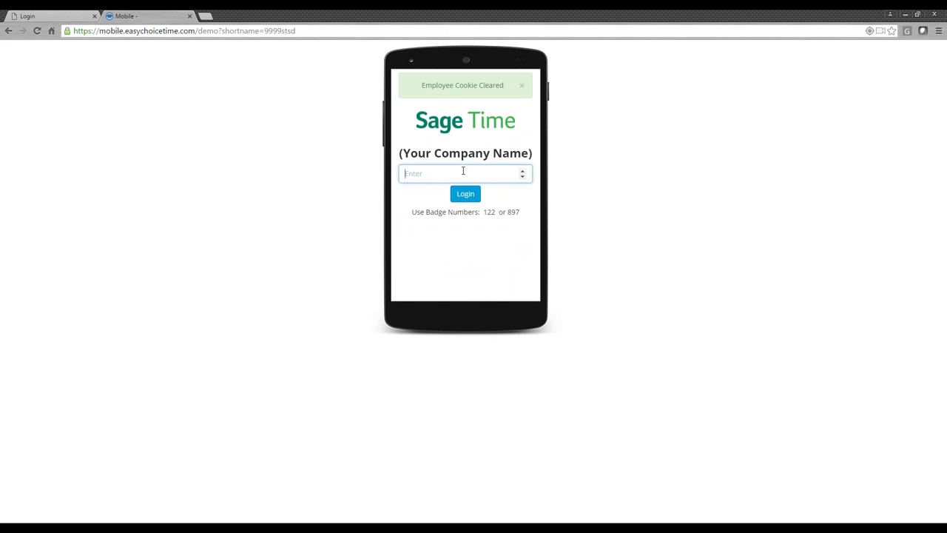
pyautogui.write('122')
pyautogui.press('Return')
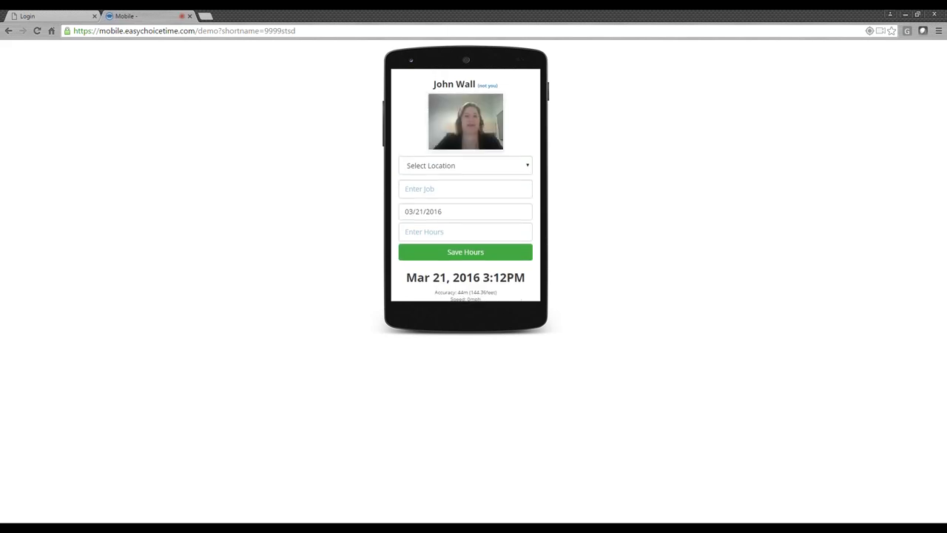
# - Save 8 hours on job 100 at Coralville, then clear the employee back to login
pyautogui.click(457, 166)
pyautogui.click(449, 190)
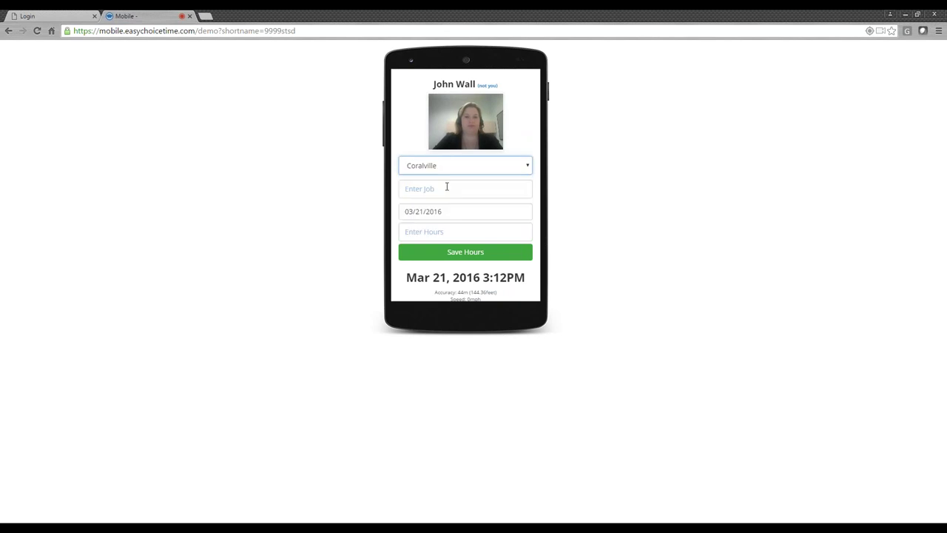
pyautogui.click(446, 186)
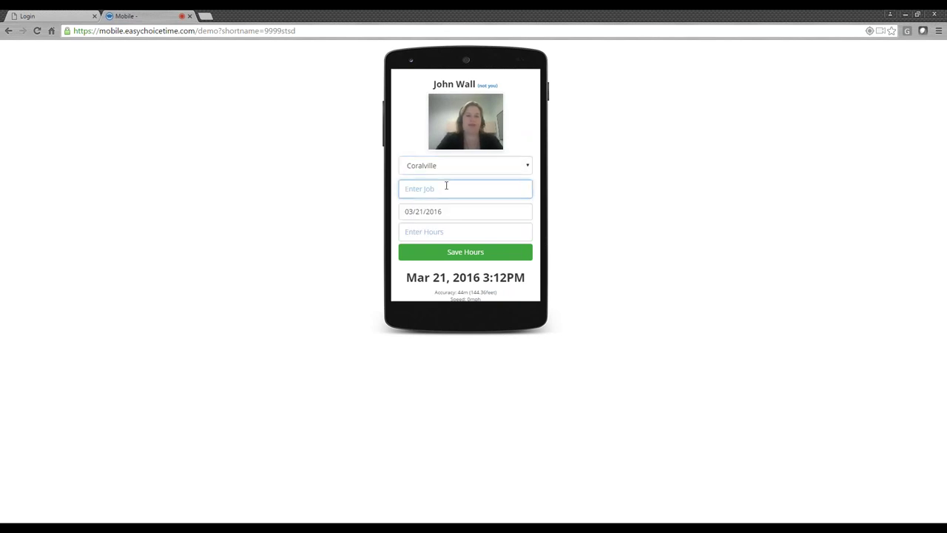
pyautogui.write('100')
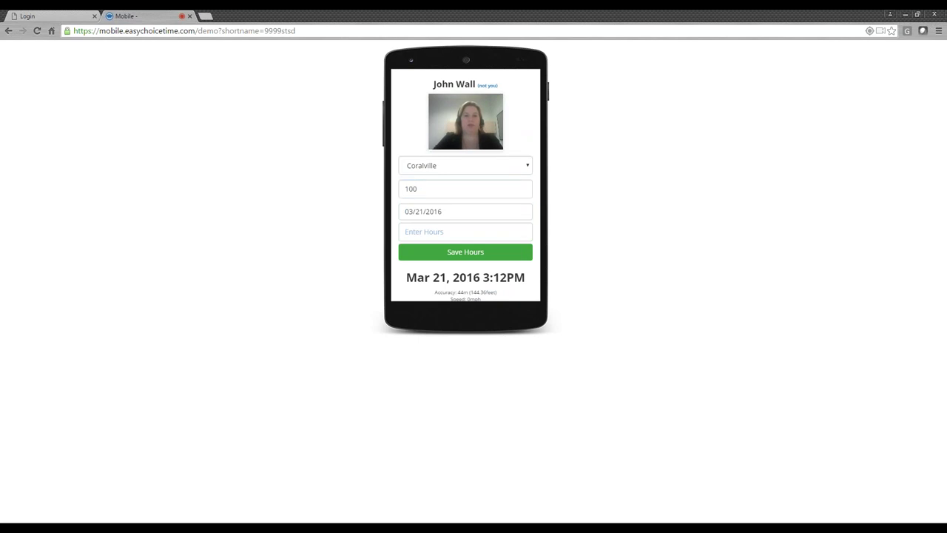
pyautogui.click(427, 233)
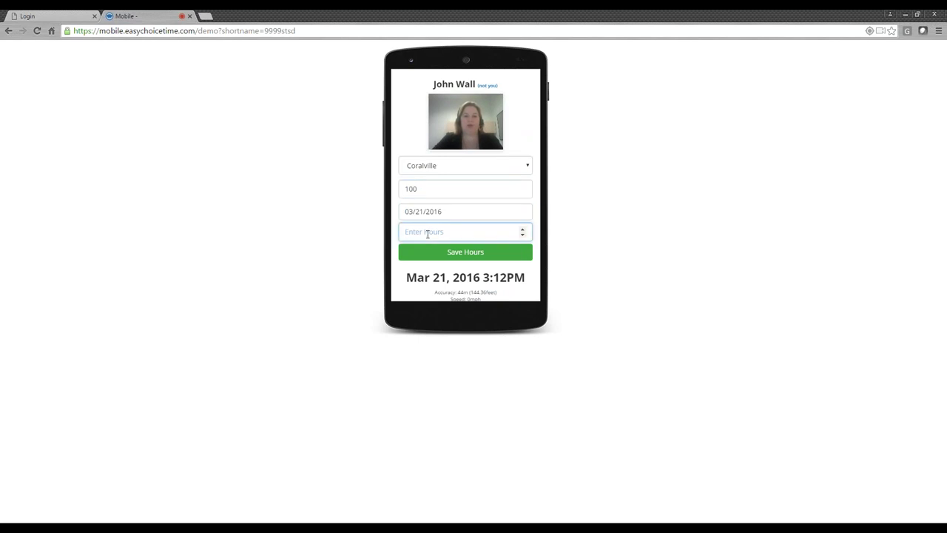
pyautogui.write('8')
pyautogui.click(431, 257)
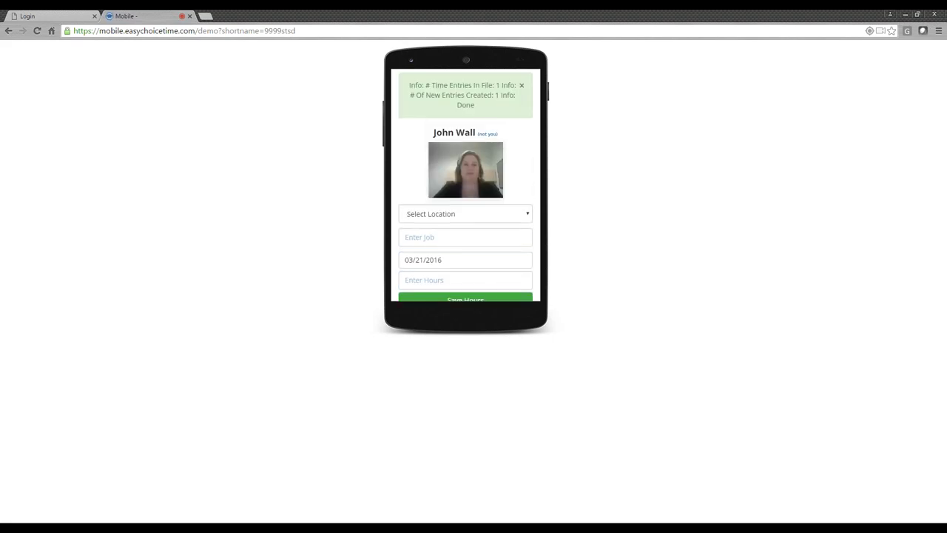
pyautogui.scroll(-1, 465, 185)
pyautogui.click(465, 295)
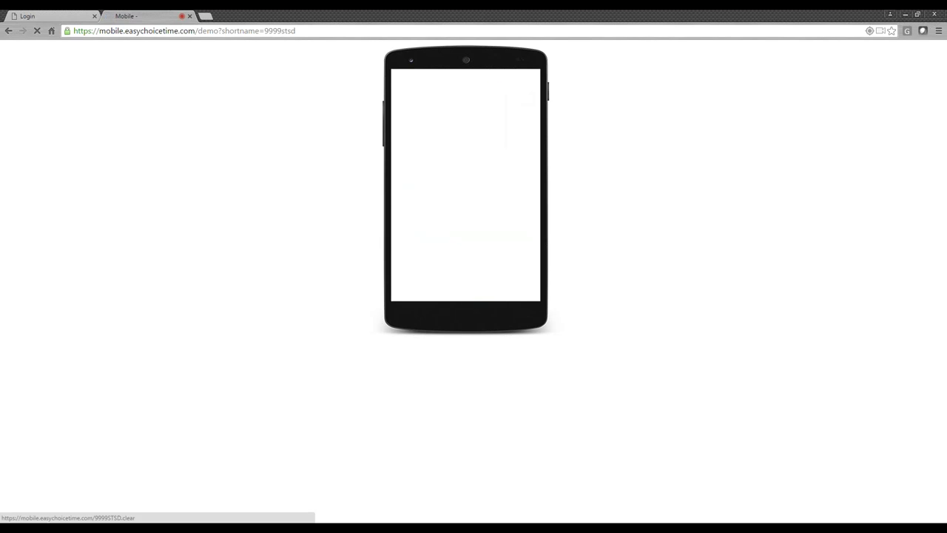
# - Switch to the web login tab and log in as the admin user to view the dashboard
pyautogui.click(65, 14)
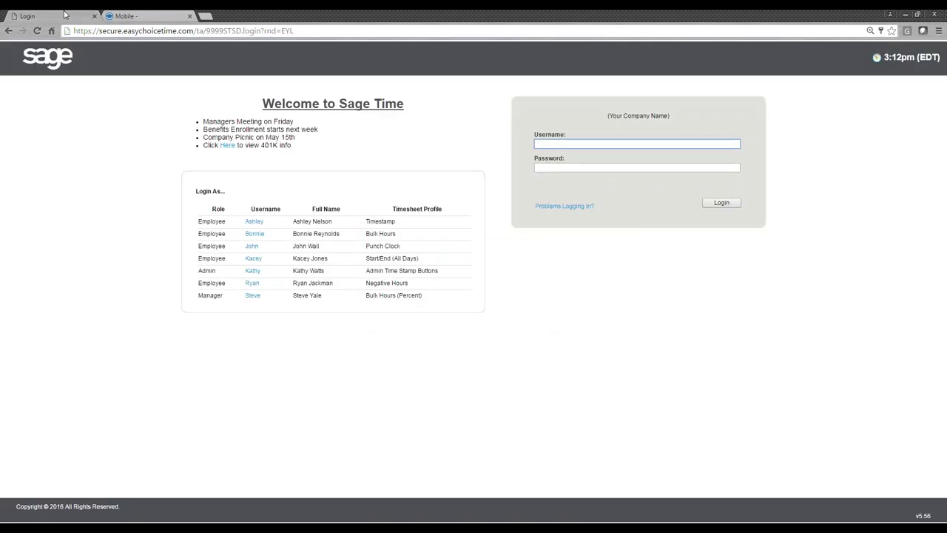
pyautogui.click(256, 272)
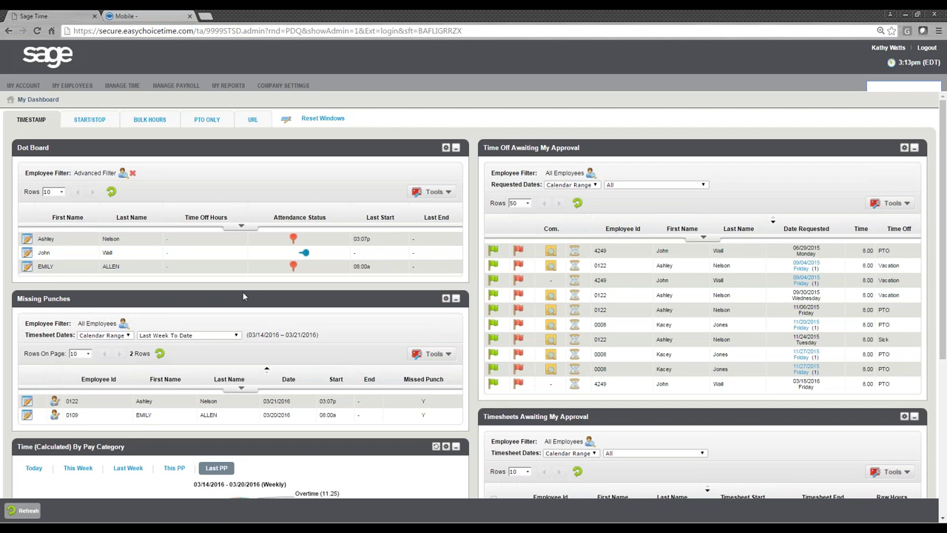
pyautogui.moveTo(50, 150); pyautogui.dragTo(19, 148)
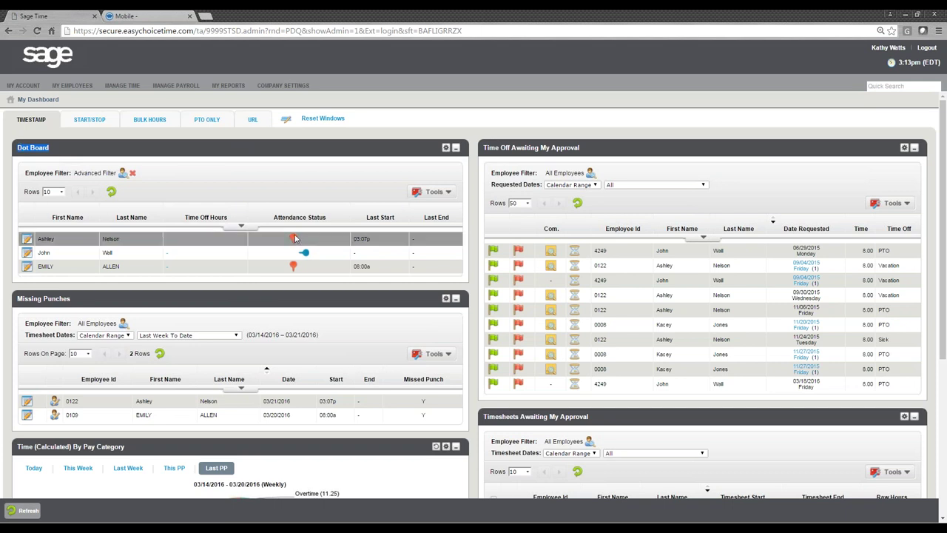
pyautogui.moveTo(295, 237)
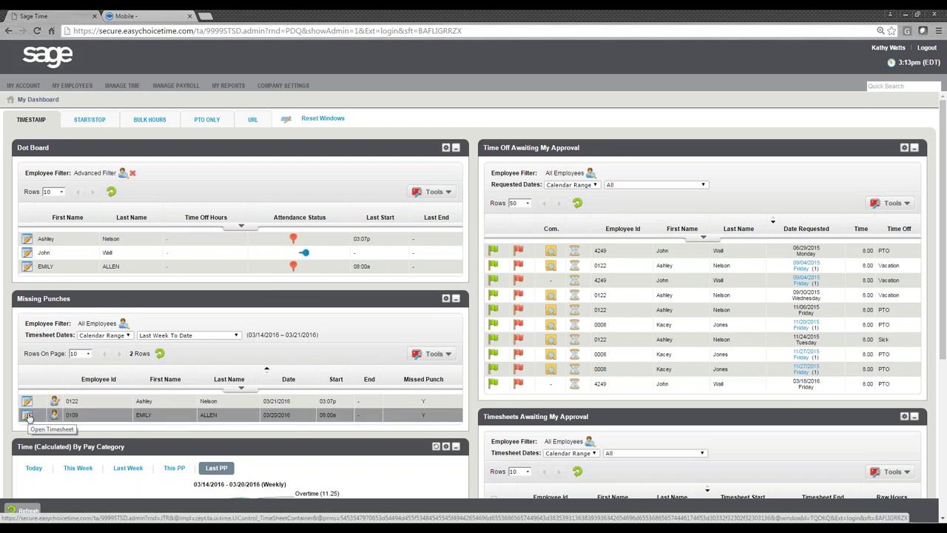
# - Set the missing Sun 20 punch's end time to 5:00p, save, and return to the dashboard
pyautogui.click(28, 416)
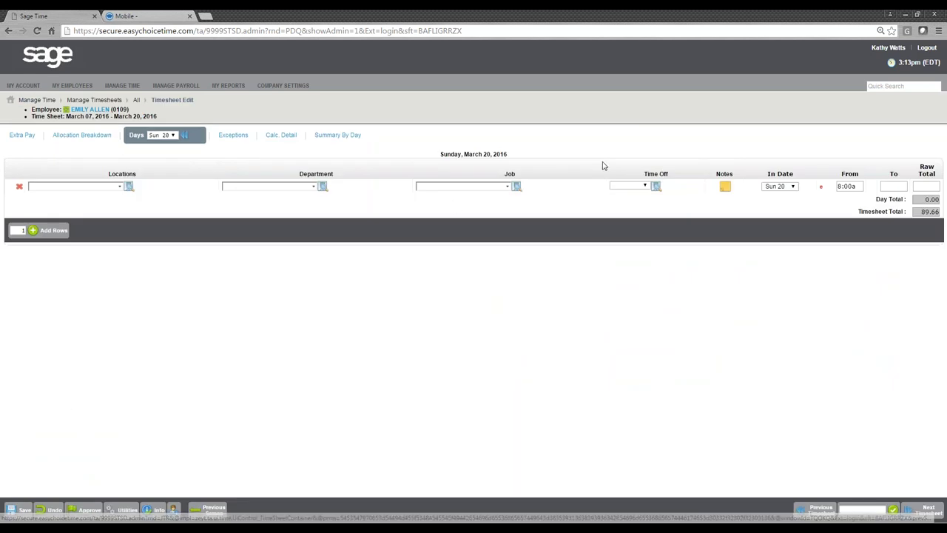
pyautogui.click(895, 186)
pyautogui.write('5')
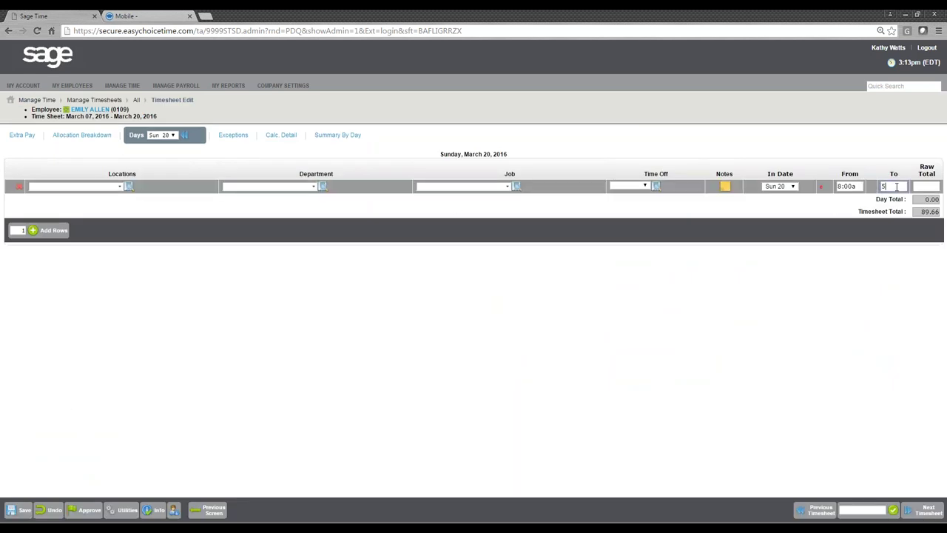
pyautogui.write(':00p')
pyautogui.press('Tab')
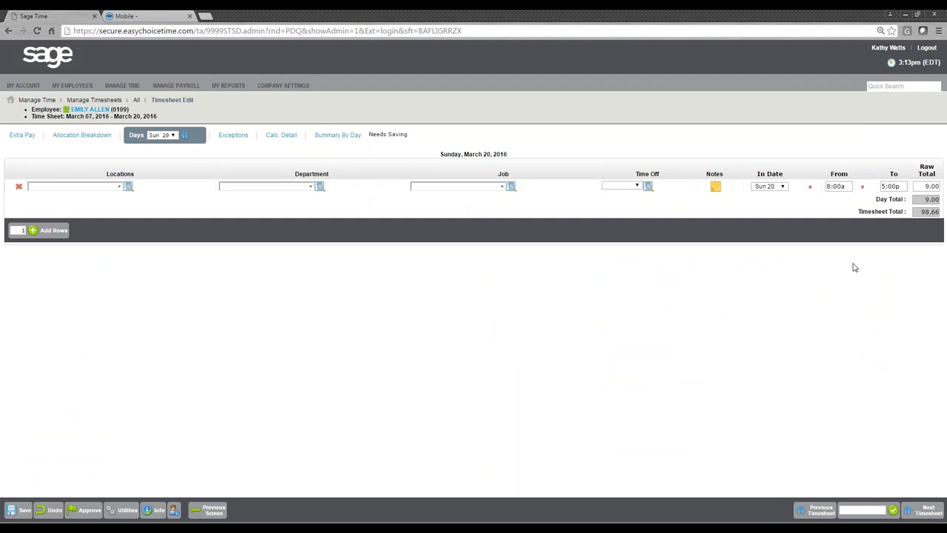
pyautogui.click(20, 511)
pyautogui.click(211, 510)
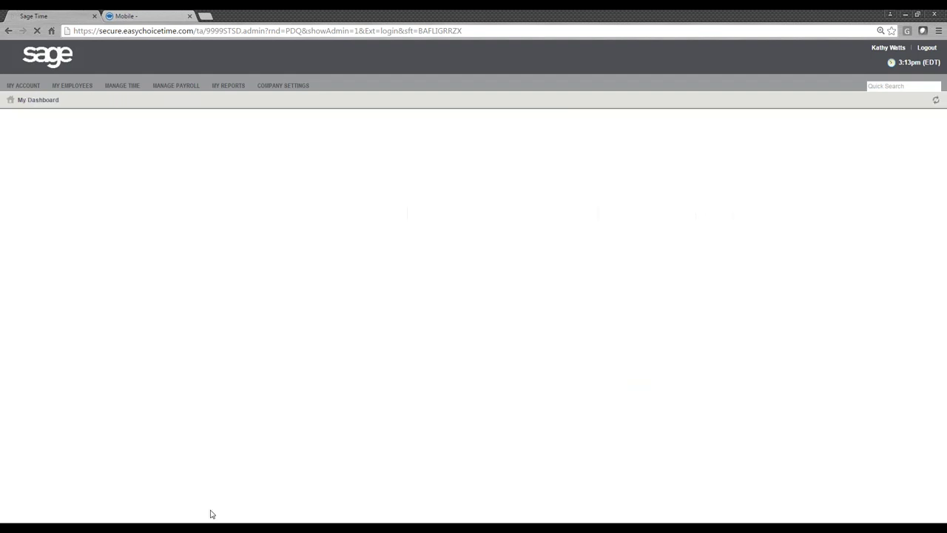
pyautogui.moveTo(312, 387)
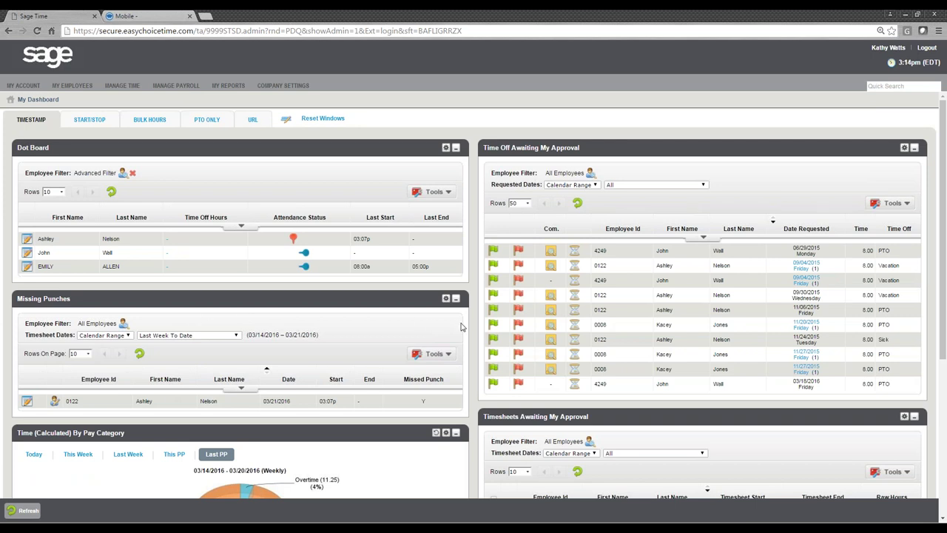
pyautogui.scroll(-1, 484, 344)
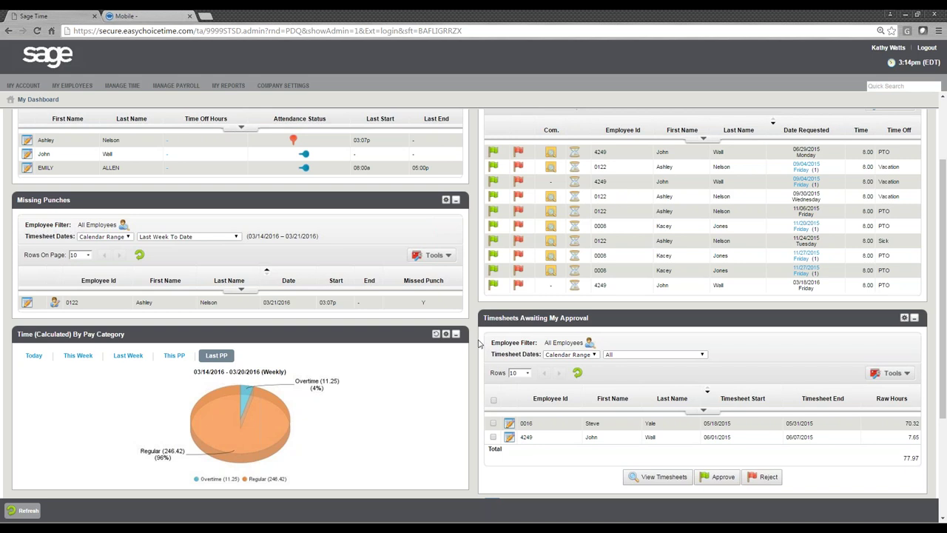
pyautogui.scroll(-1, 354, 412)
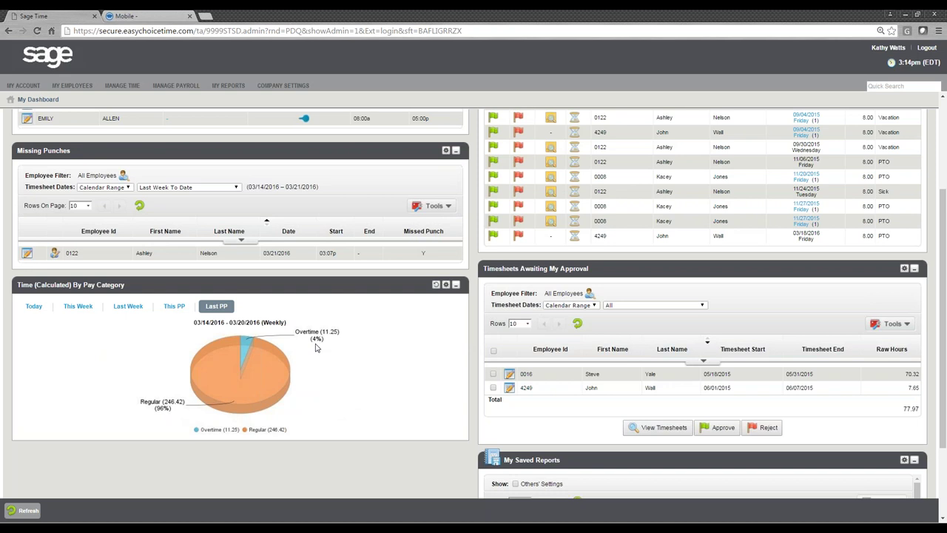
pyautogui.scroll(2, 475, 345)
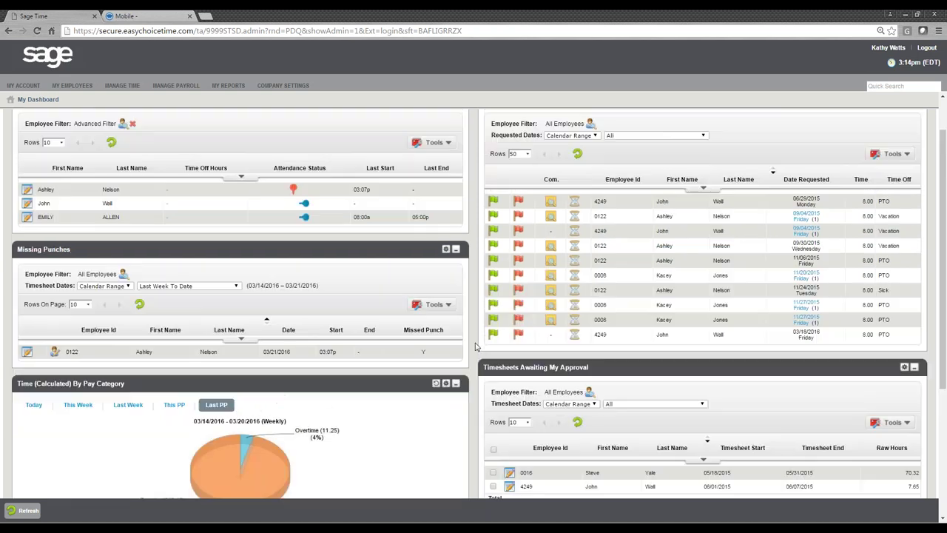
pyautogui.scroll(1, 475, 346)
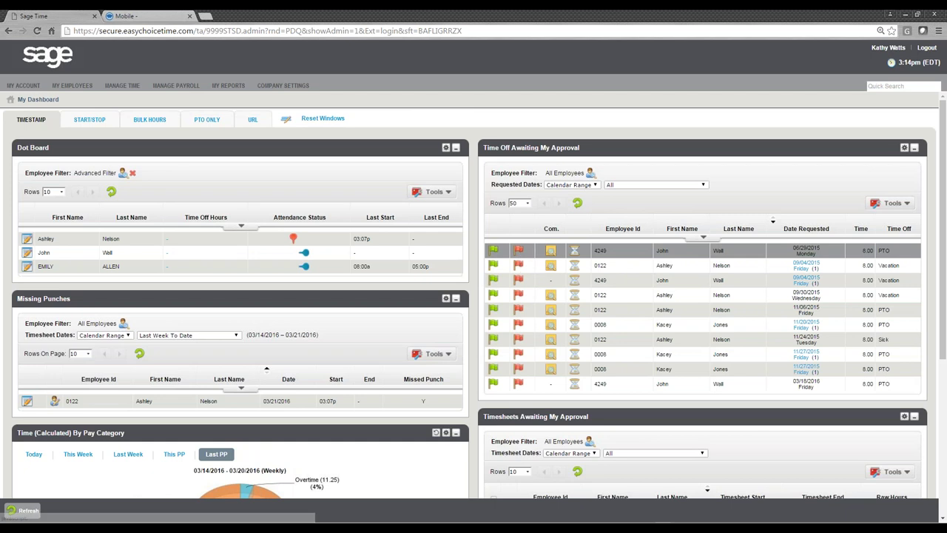
pyautogui.click(550, 250)
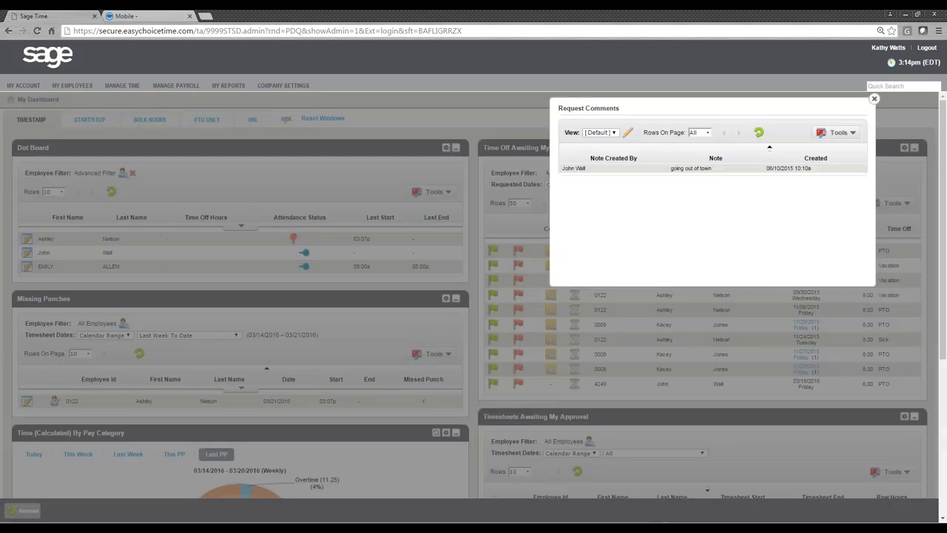
pyautogui.click(540, 241)
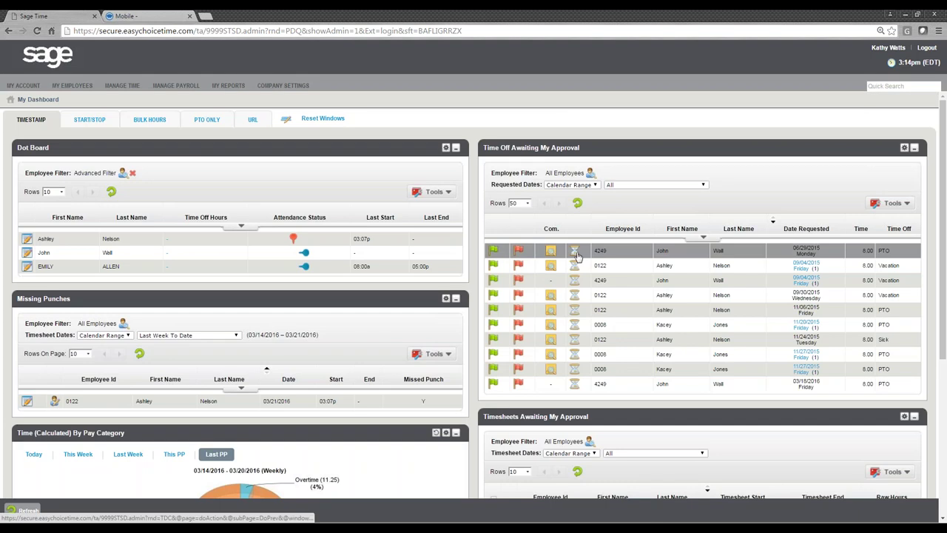
pyautogui.click(575, 253)
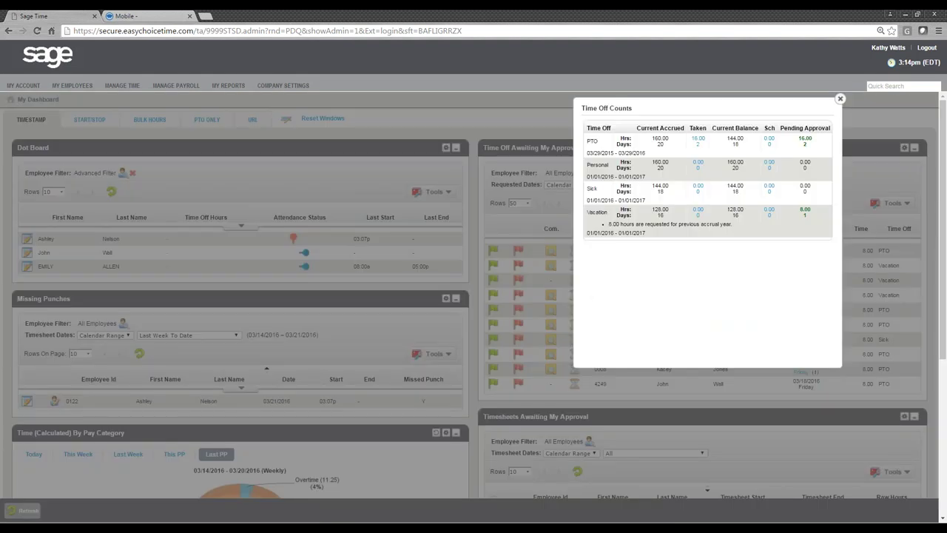
pyautogui.click(549, 227)
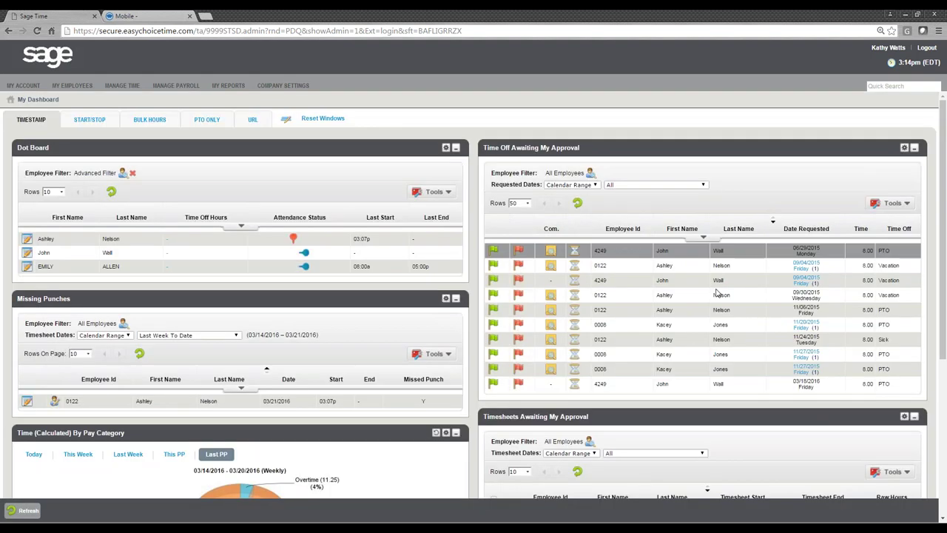
pyautogui.moveTo(819, 328); pyautogui.dragTo(798, 328)
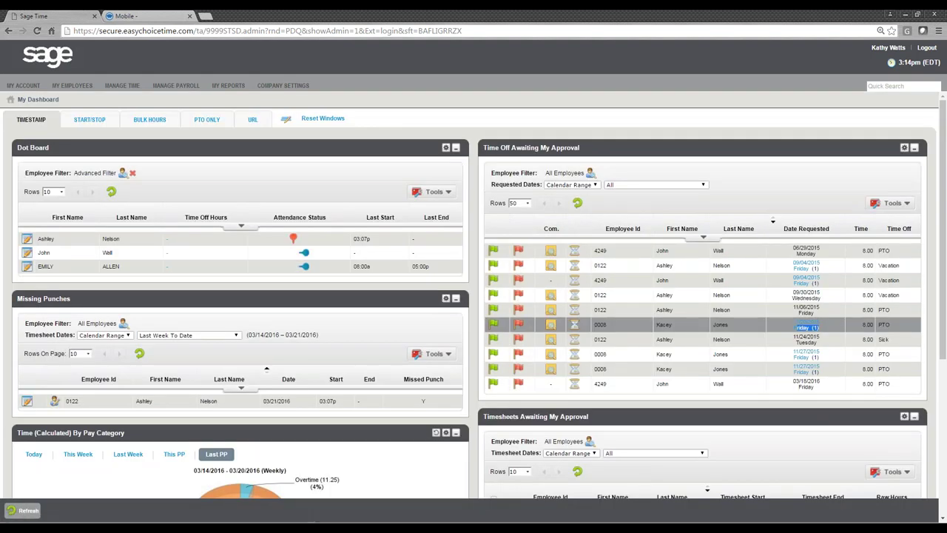
pyautogui.click(808, 330)
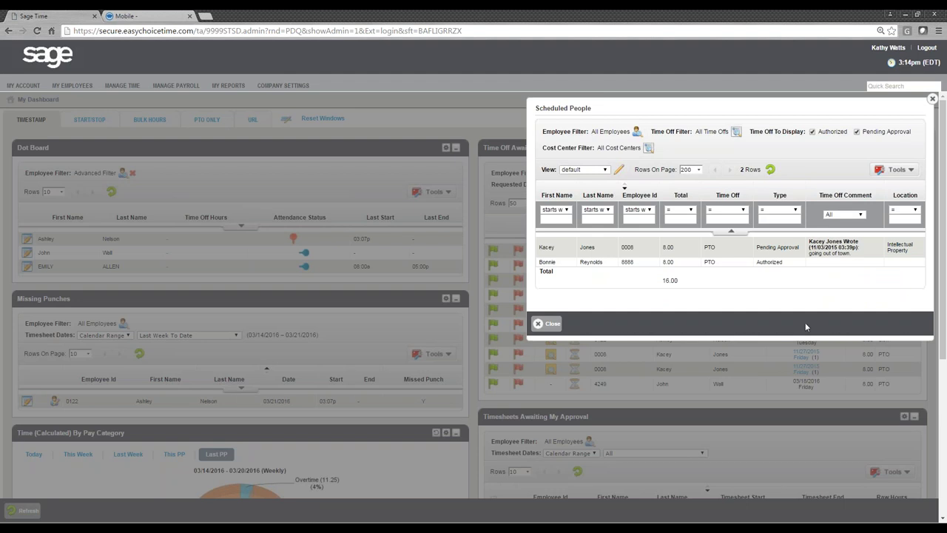
pyautogui.moveTo(792, 265); pyautogui.dragTo(756, 265)
pyautogui.click(756, 296)
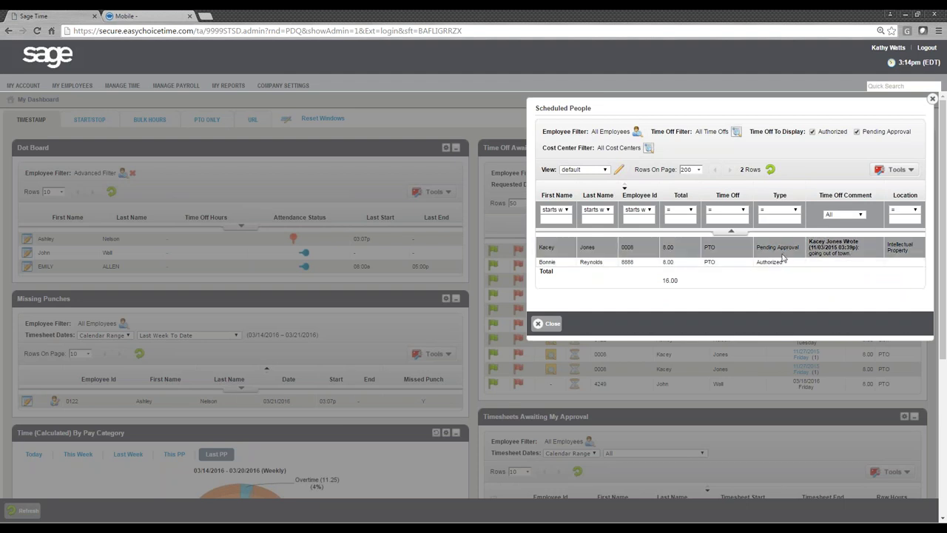
pyautogui.moveTo(796, 247); pyautogui.dragTo(756, 248)
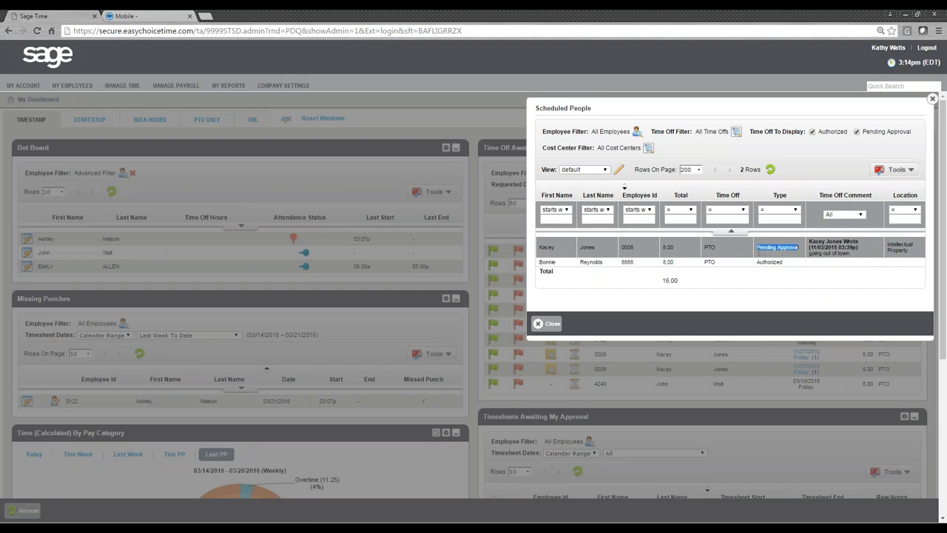
pyautogui.click(752, 285)
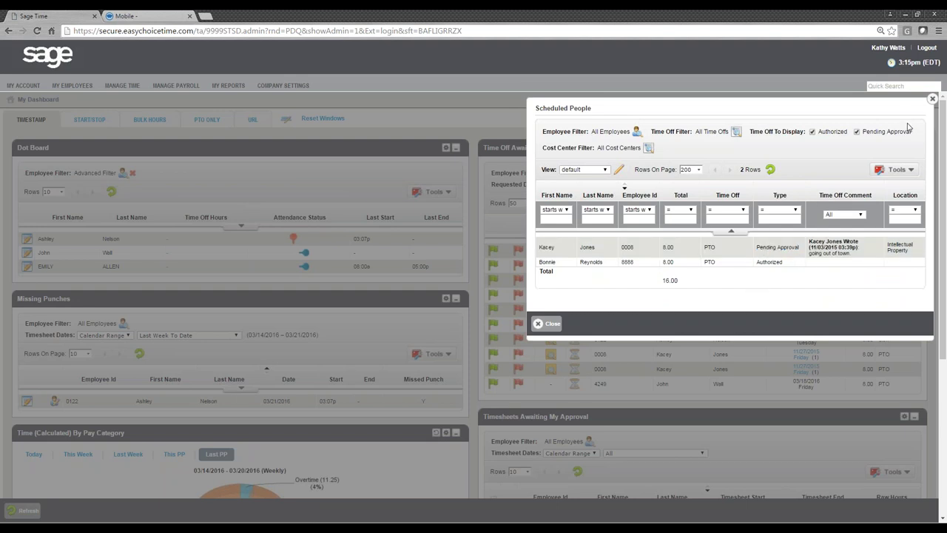
pyautogui.click(932, 99)
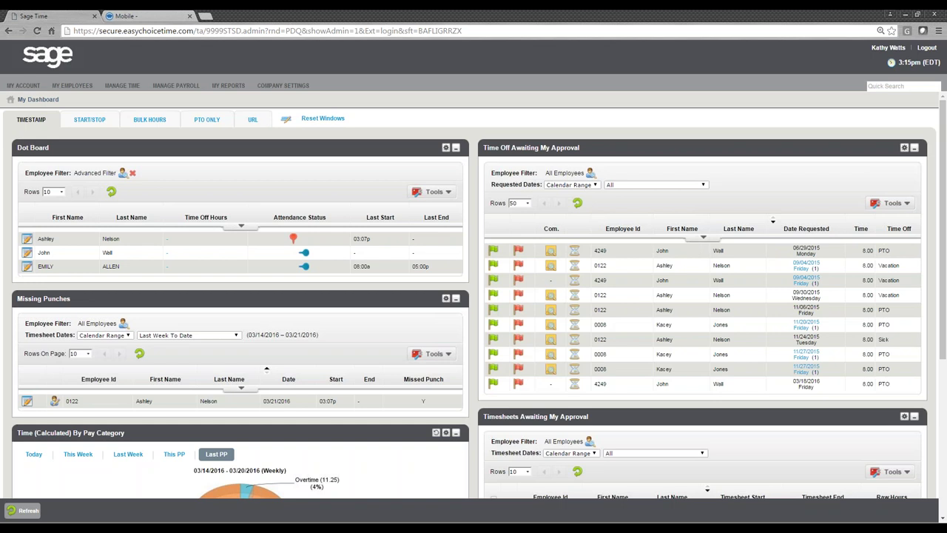
# - Tick the 70.32-hour timesheet (row 0016) in Timesheets Awaiting My Approval
pyautogui.scroll(-2, 818, 429)
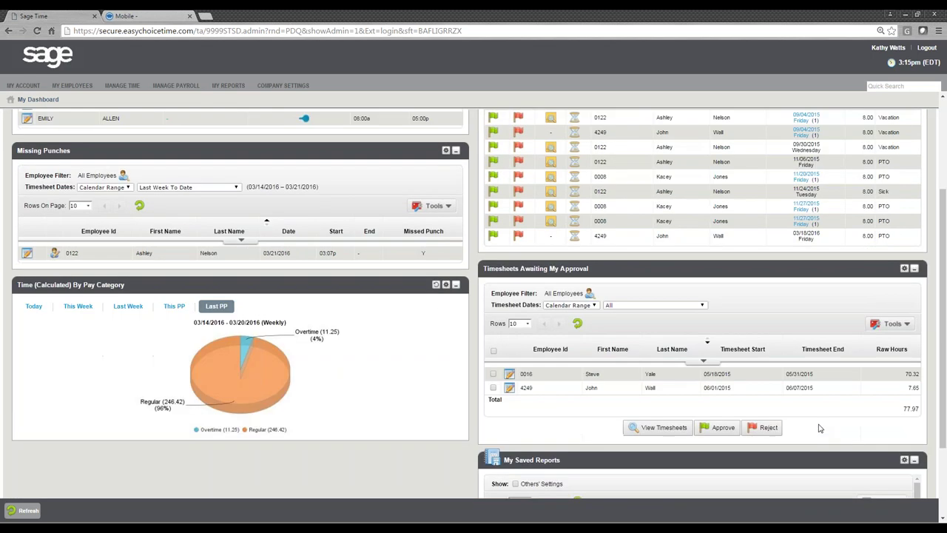
pyautogui.scroll(-1, 823, 424)
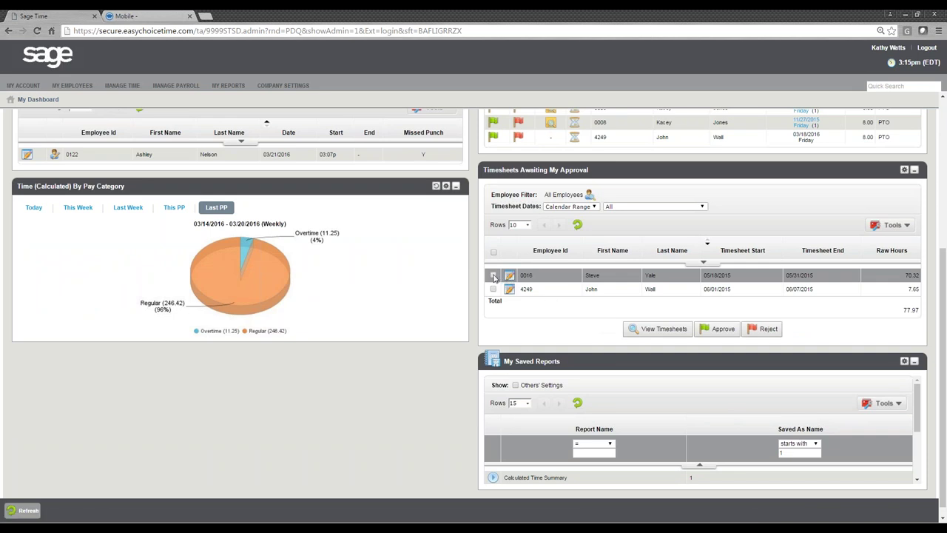
pyautogui.click(494, 277)
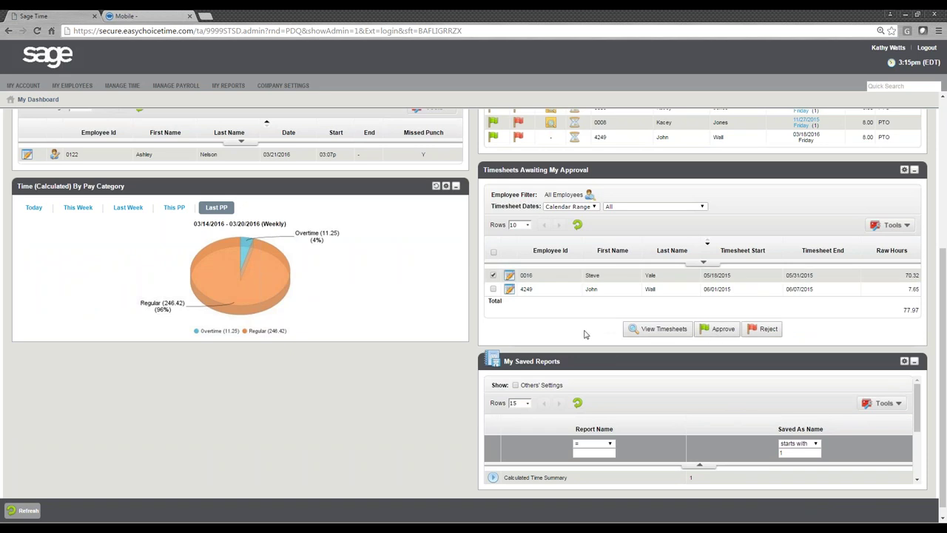
pyautogui.scroll(-3, 612, 389)
pyautogui.scroll(-1, 617, 375)
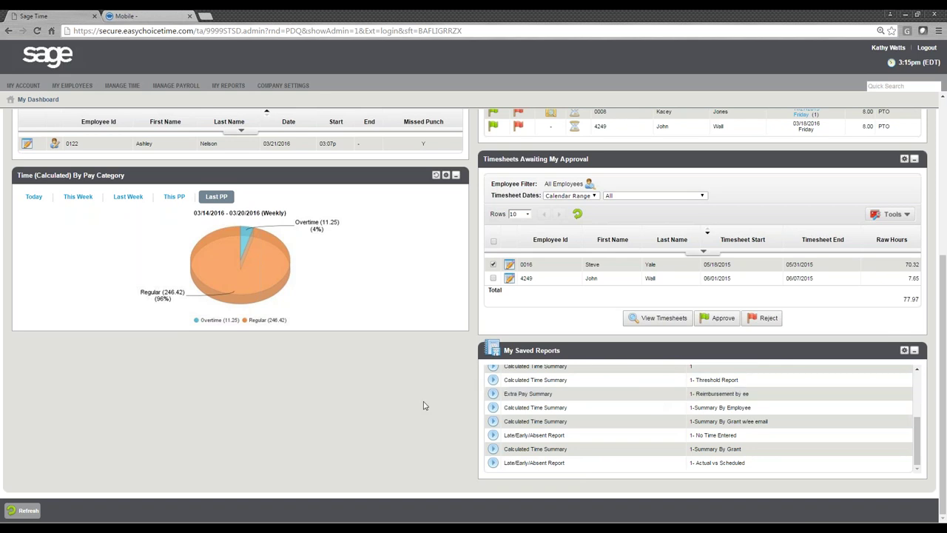
pyautogui.scroll(4, 393, 415)
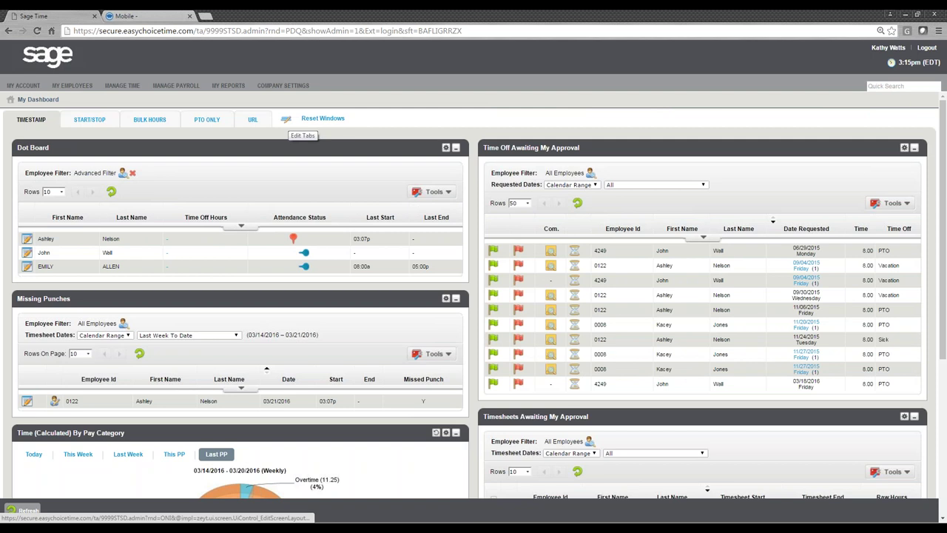
# - Swap the Time Off Awaiting My Approval panel for a Sticky Note in Column #2 and save
pyautogui.click(287, 121)
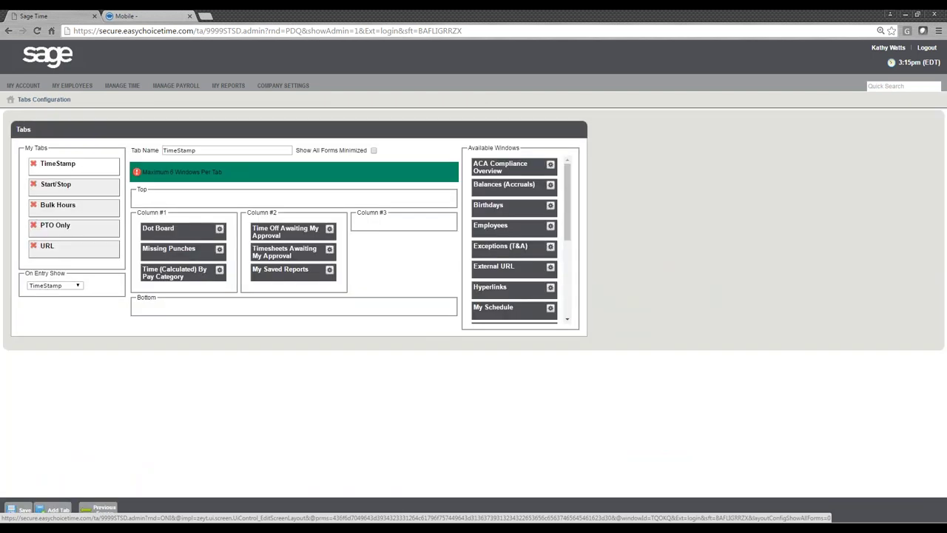
pyautogui.moveTo(281, 231); pyautogui.dragTo(517, 228)
pyautogui.moveTo(567, 194); pyautogui.dragTo(566, 287)
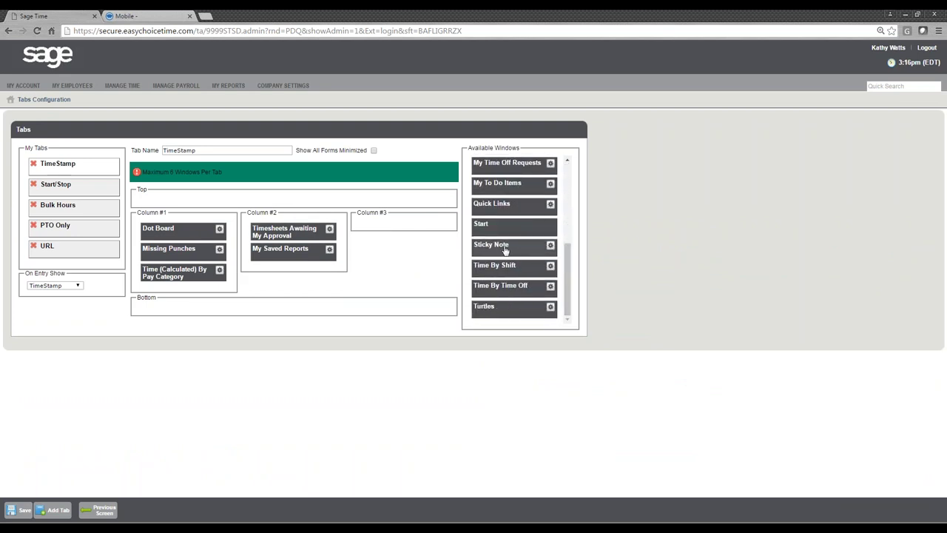
pyautogui.moveTo(505, 250); pyautogui.dragTo(313, 227)
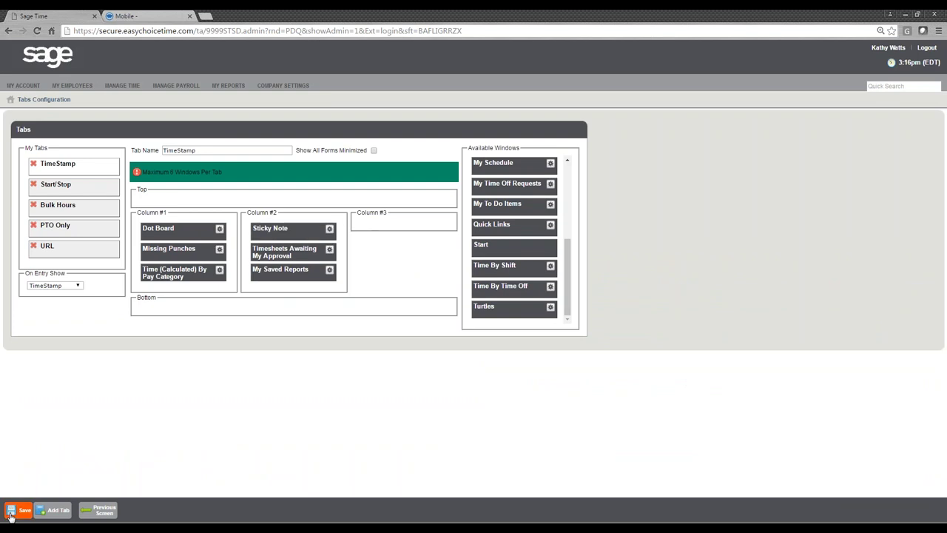
pyautogui.click(20, 510)
pyautogui.click(96, 510)
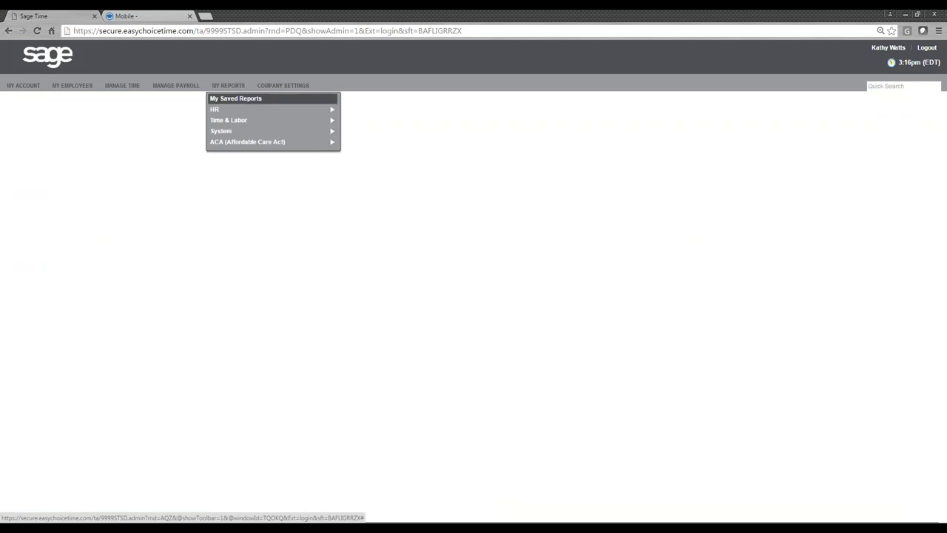
# - Open the Detailed Hours Overview report and review the 24.53 regular and 60.12 total hours
pyautogui.moveTo(238, 120)
pyautogui.moveTo(412, 123)
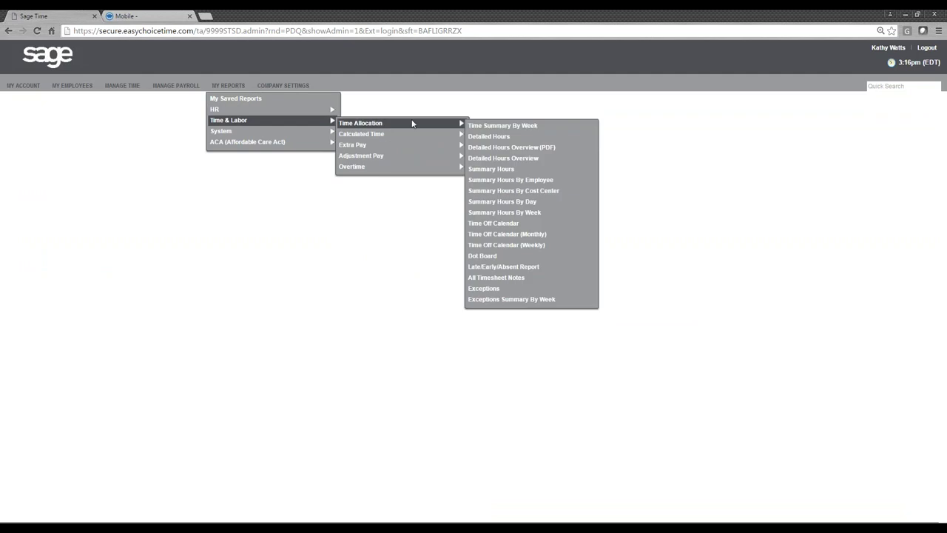
pyautogui.click(516, 158)
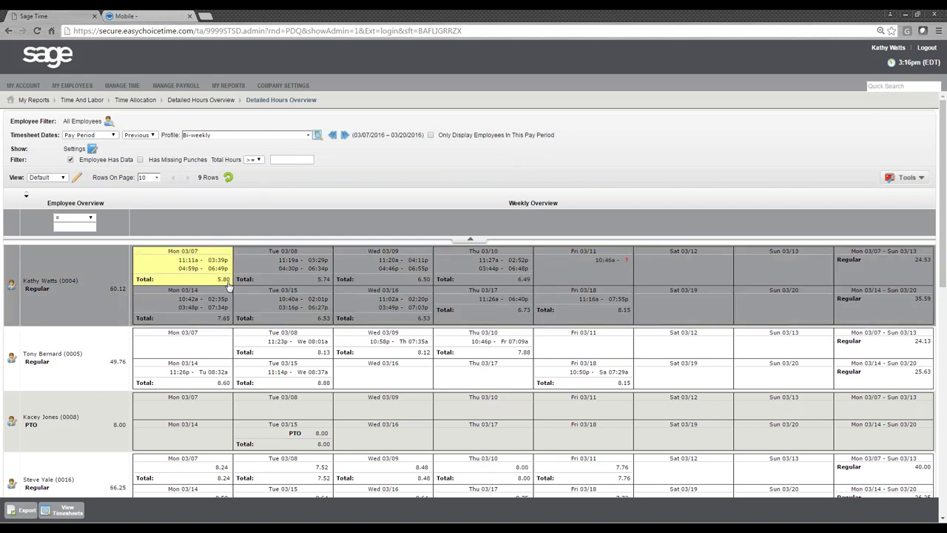
pyautogui.moveTo(899, 261); pyautogui.dragTo(942, 258)
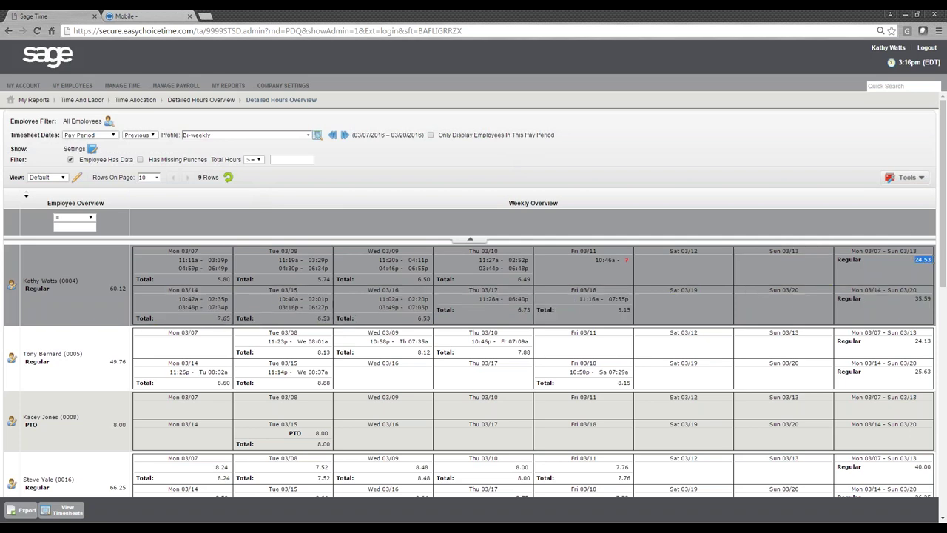
pyautogui.doubleClick(118, 290)
# - Give the Friday 03/11 punch a 5:00p out time and save the timesheet
pyautogui.click(575, 267)
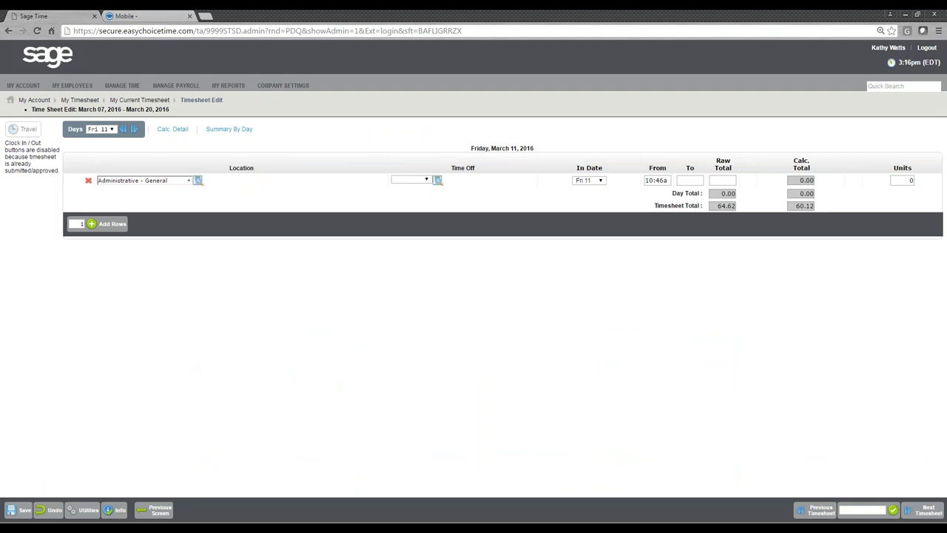
pyautogui.click(687, 181)
pyautogui.write('506')
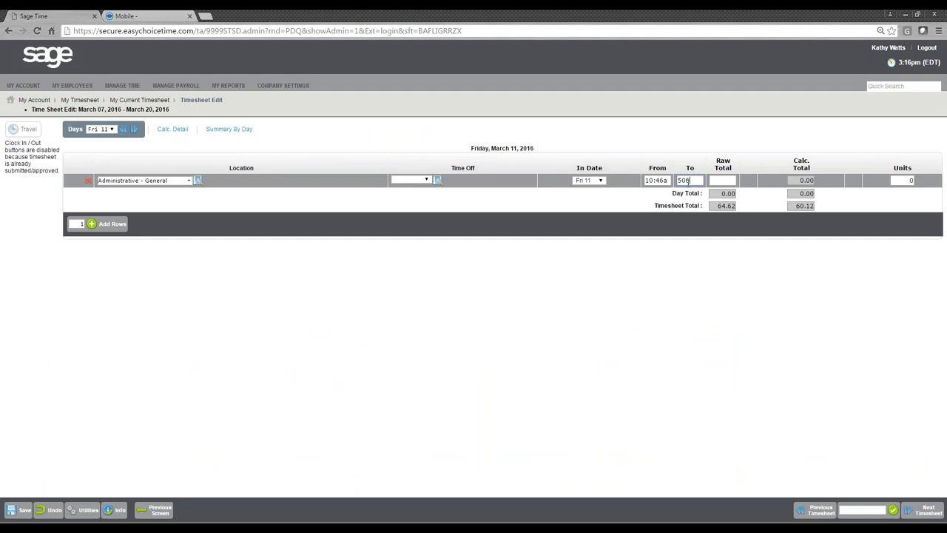
pyautogui.press('Tab')
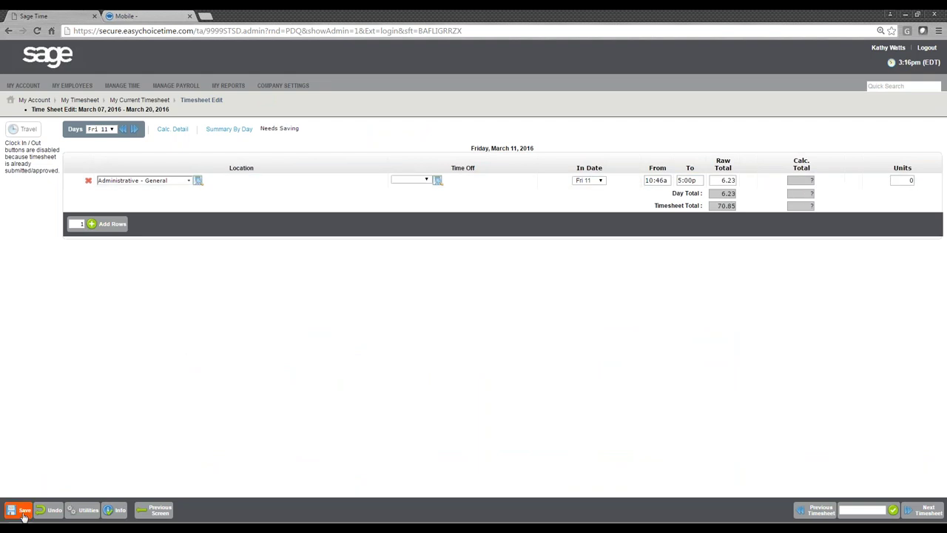
pyautogui.click(22, 514)
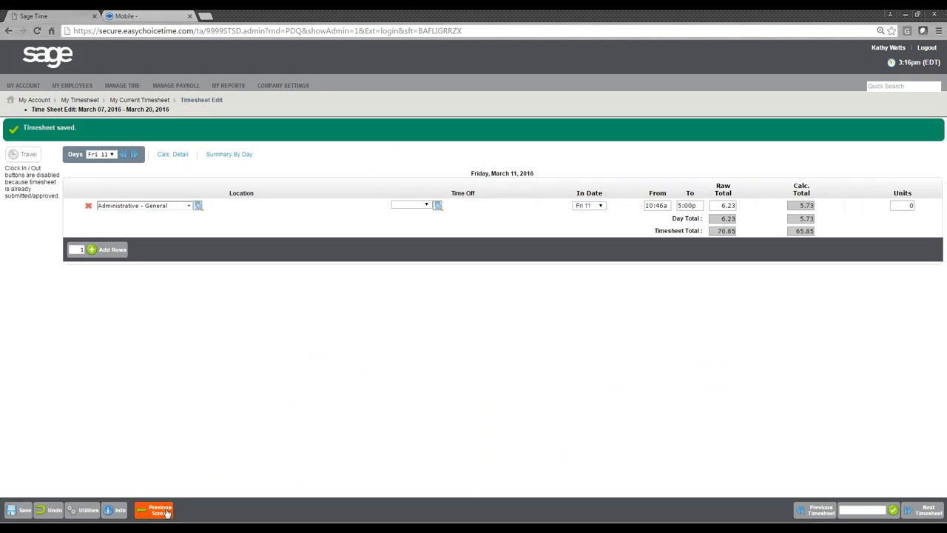
pyautogui.click(157, 510)
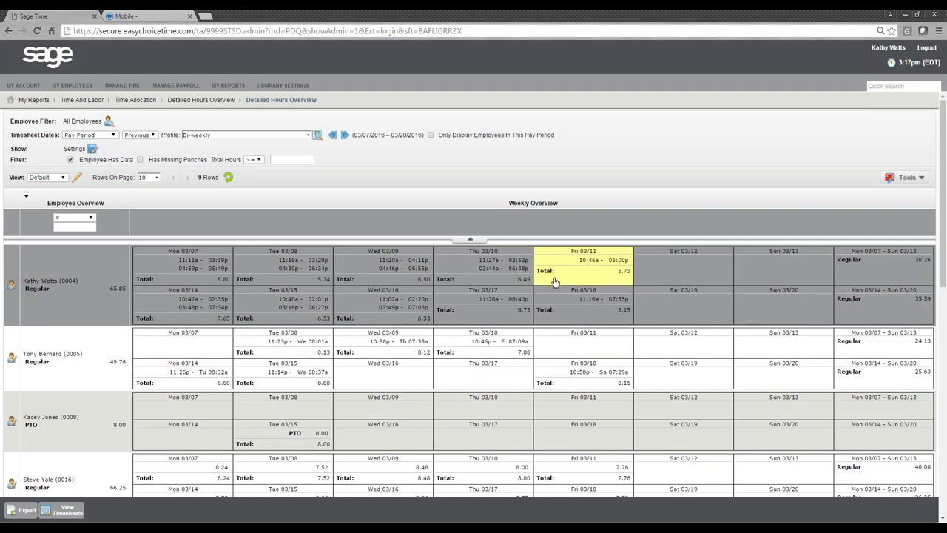
pyautogui.scroll(-10, 540, 284)
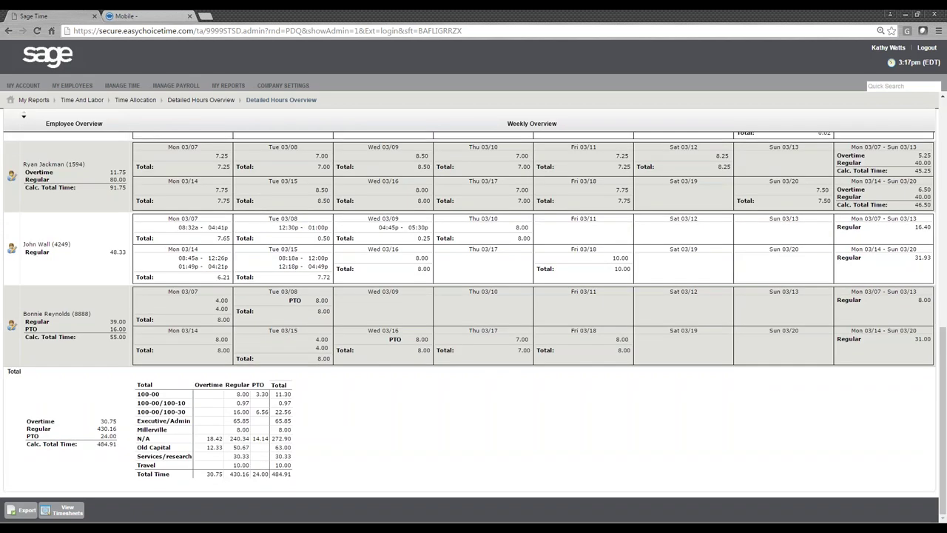
pyautogui.moveTo(117, 447); pyautogui.dragTo(24, 399)
pyautogui.moveTo(137, 386); pyautogui.dragTo(373, 475)
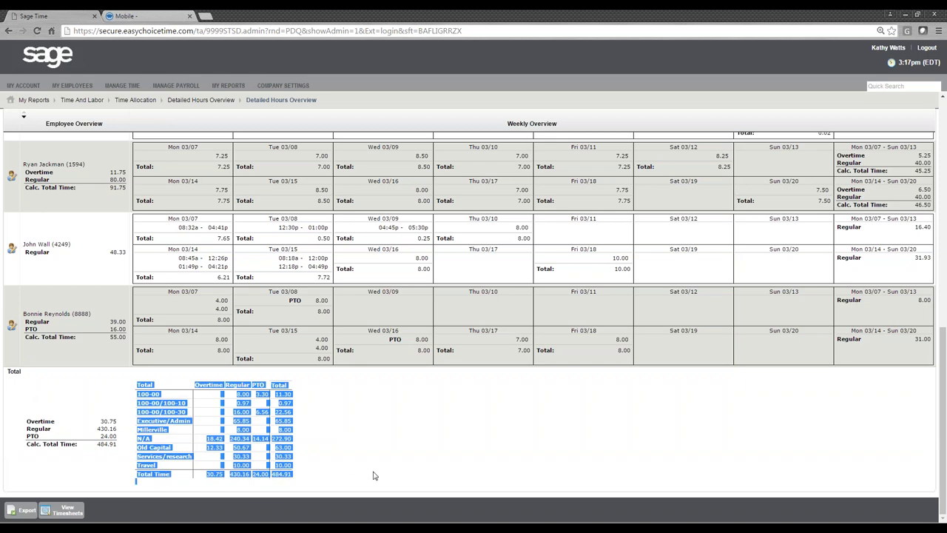
pyautogui.click(374, 475)
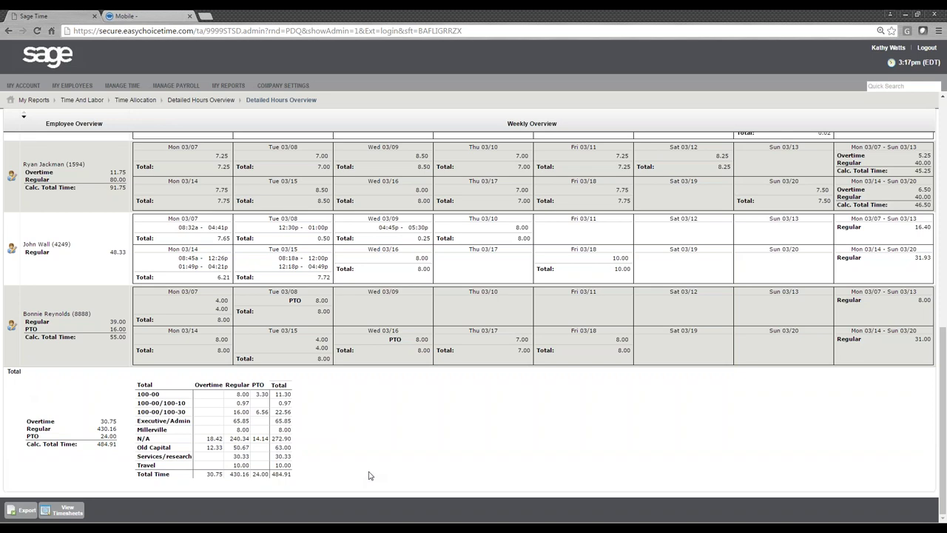
pyautogui.moveTo(227, 85)
pyautogui.moveTo(244, 120)
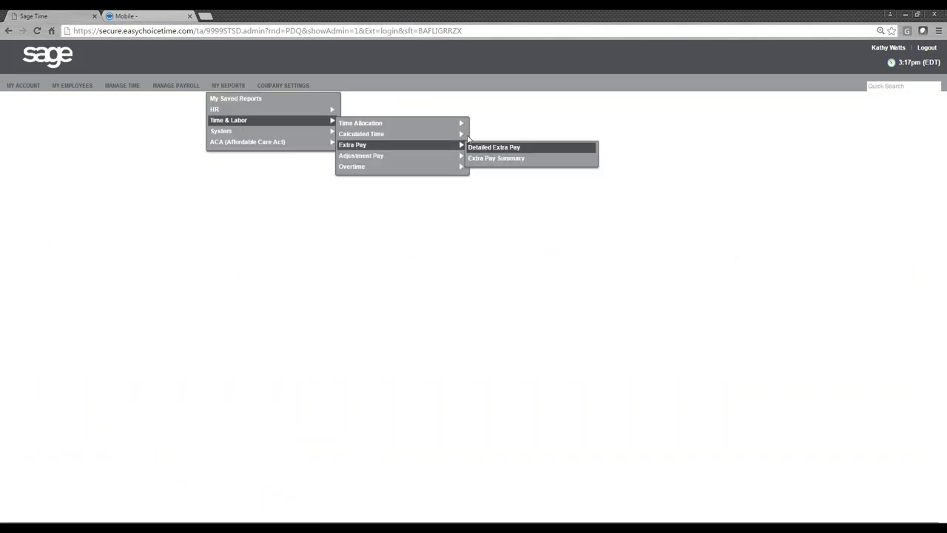
# - Open the Calculated Time Summary and set Time Entry Dates to Calendar Range, This Year
pyautogui.moveTo(459, 136)
pyautogui.click(505, 147)
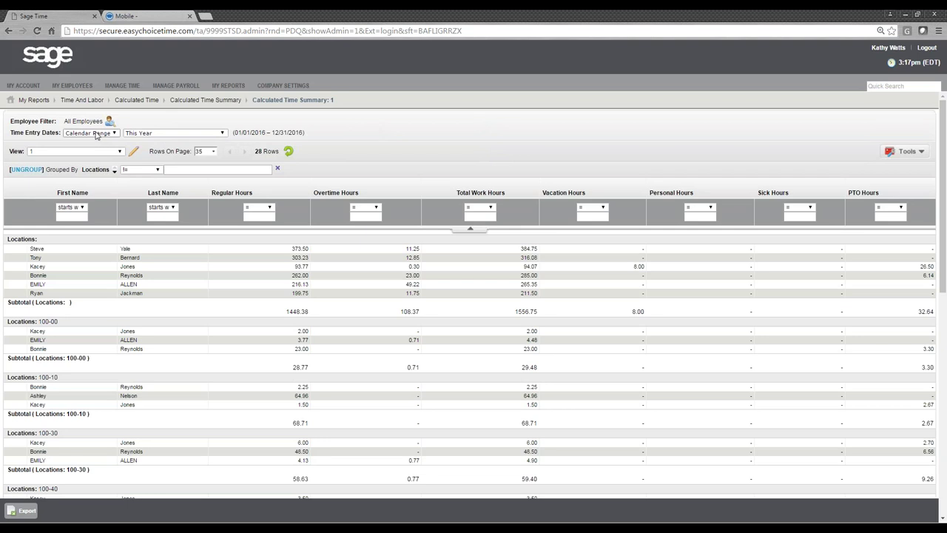
pyautogui.click(150, 133)
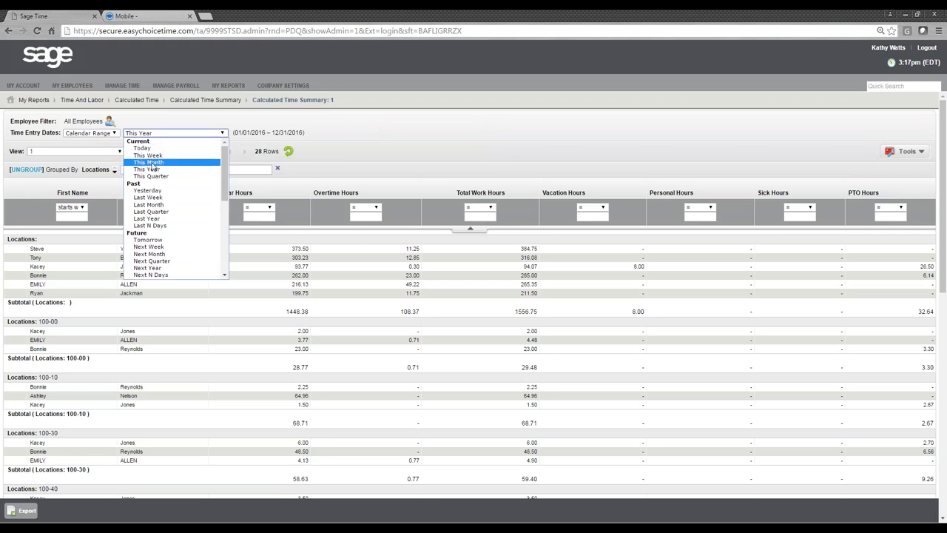
pyautogui.click(93, 133)
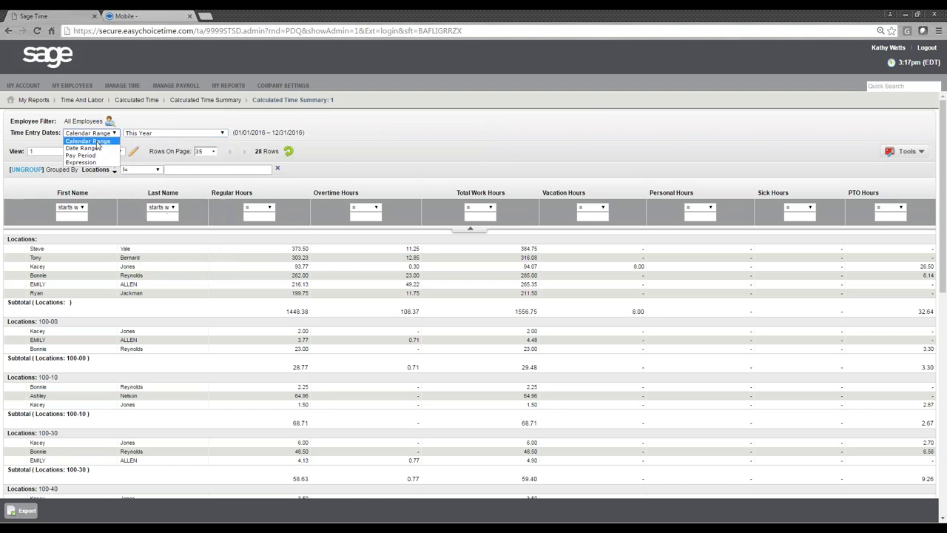
pyautogui.click(94, 149)
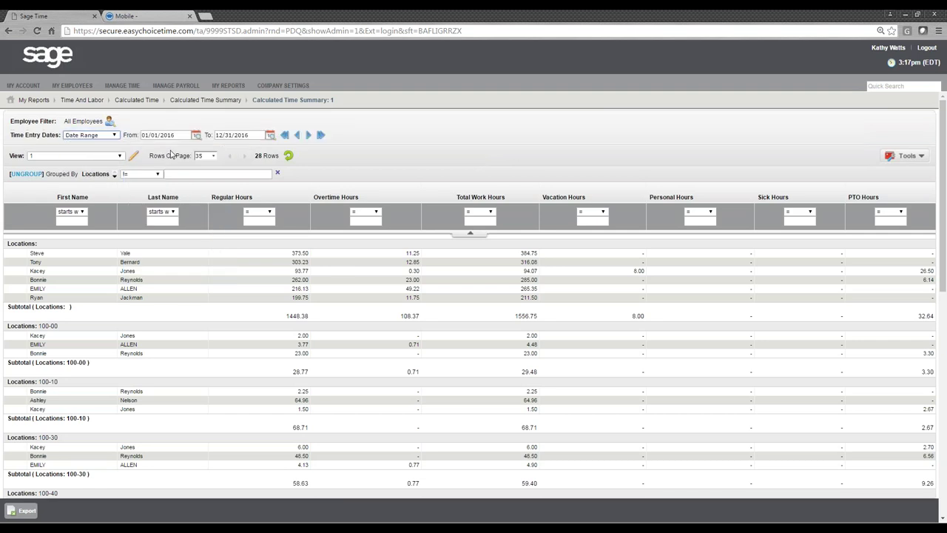
pyautogui.click(116, 134)
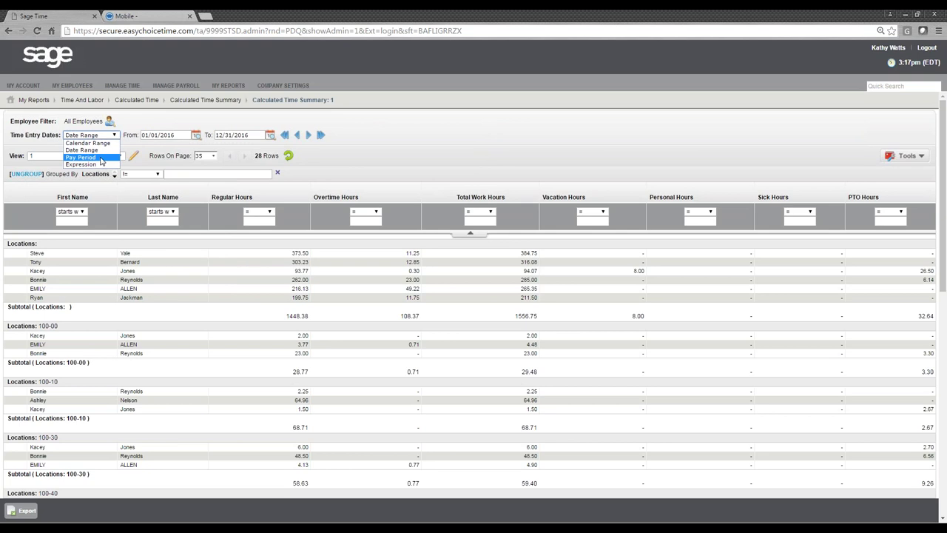
pyautogui.click(101, 160)
pyautogui.click(191, 136)
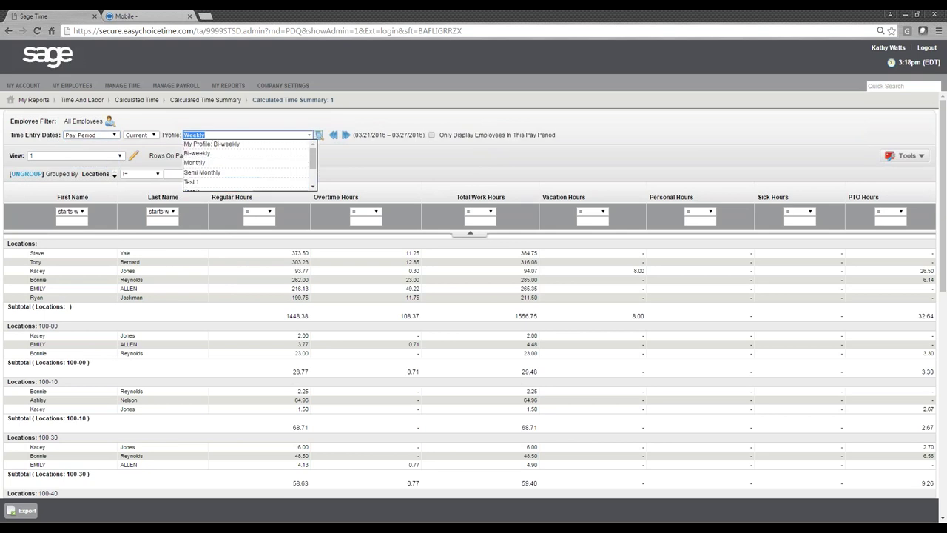
pyautogui.click(87, 135)
pyautogui.click(89, 140)
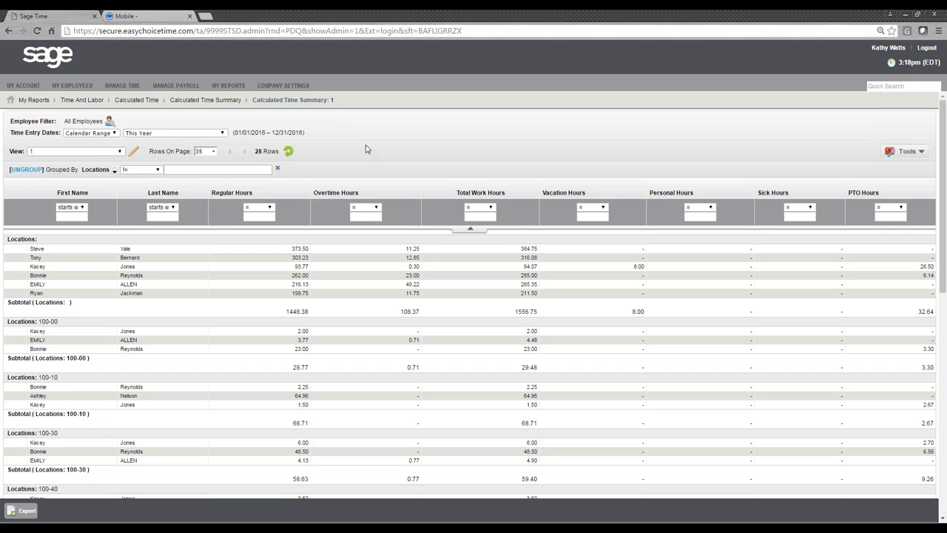
pyautogui.moveTo(82, 170); pyautogui.dragTo(105, 169)
pyautogui.click(417, 161)
pyautogui.scroll(-2, 381, 253)
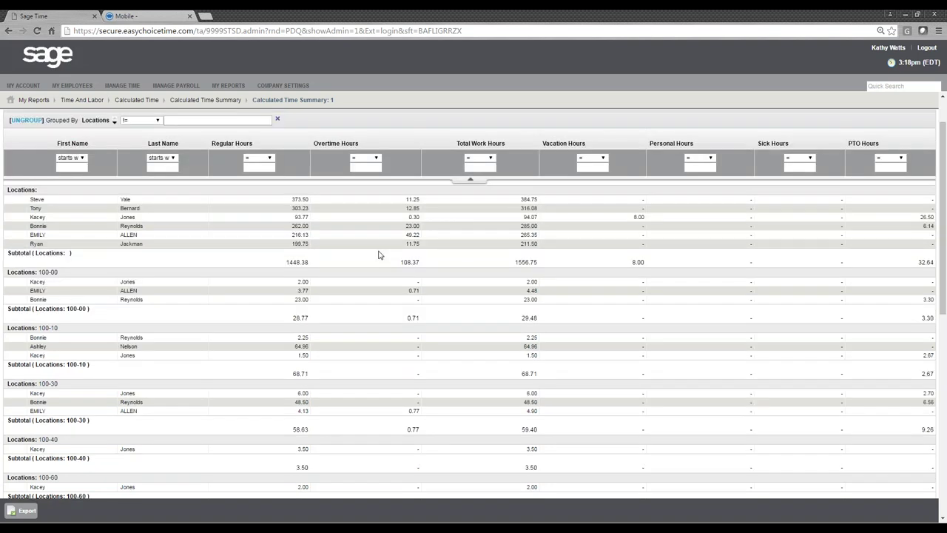
pyautogui.click(313, 282)
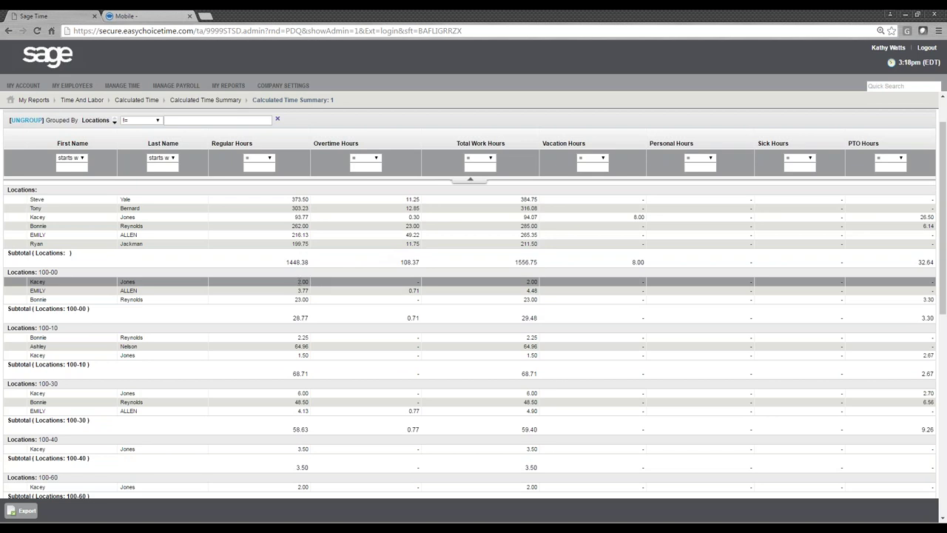
pyautogui.doubleClick(301, 282)
pyautogui.moveTo(301, 284); pyautogui.dragTo(309, 293)
pyautogui.click(309, 299)
pyautogui.doubleClick(301, 298)
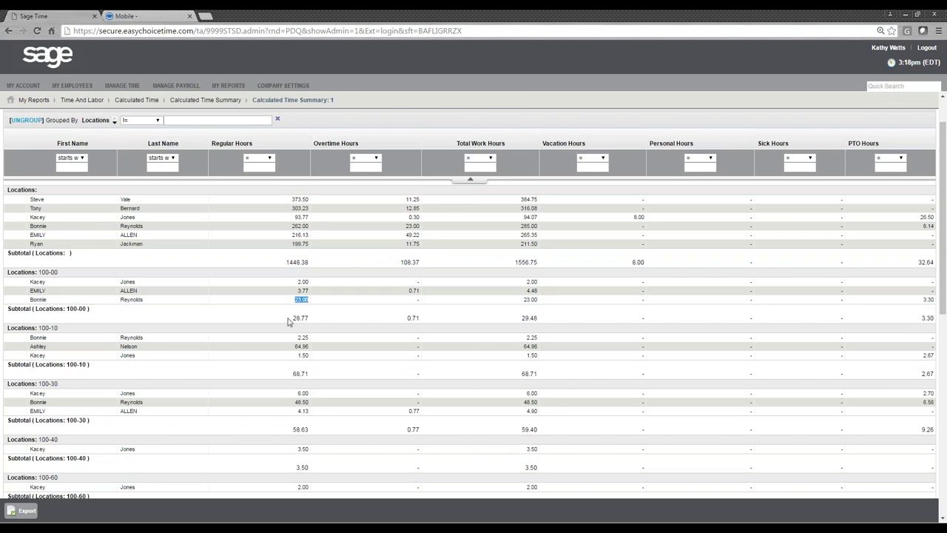
pyautogui.doubleClick(300, 317)
pyautogui.doubleClick(301, 374)
pyautogui.doubleClick(296, 429)
pyautogui.scroll(-10, 325, 464)
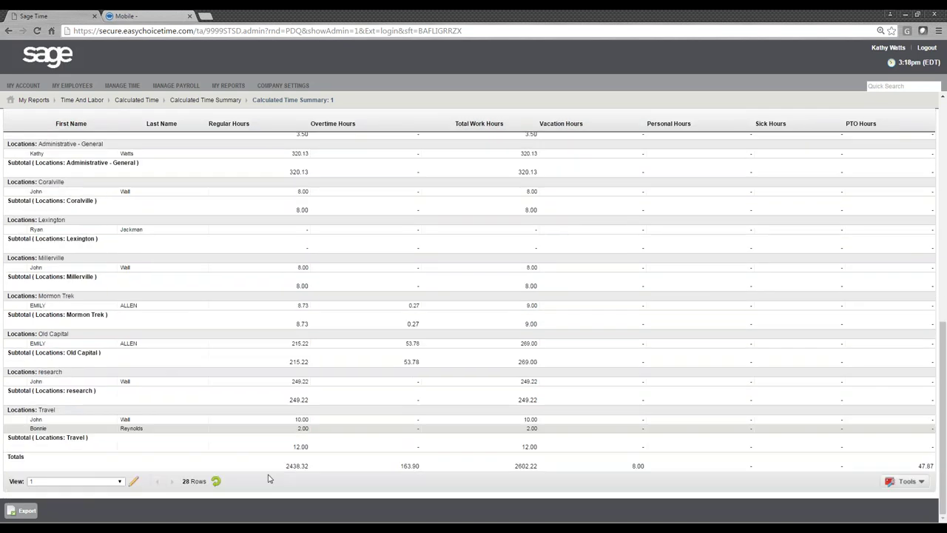
pyautogui.doubleClick(298, 465)
pyautogui.moveTo(361, 468); pyautogui.dragTo(647, 463)
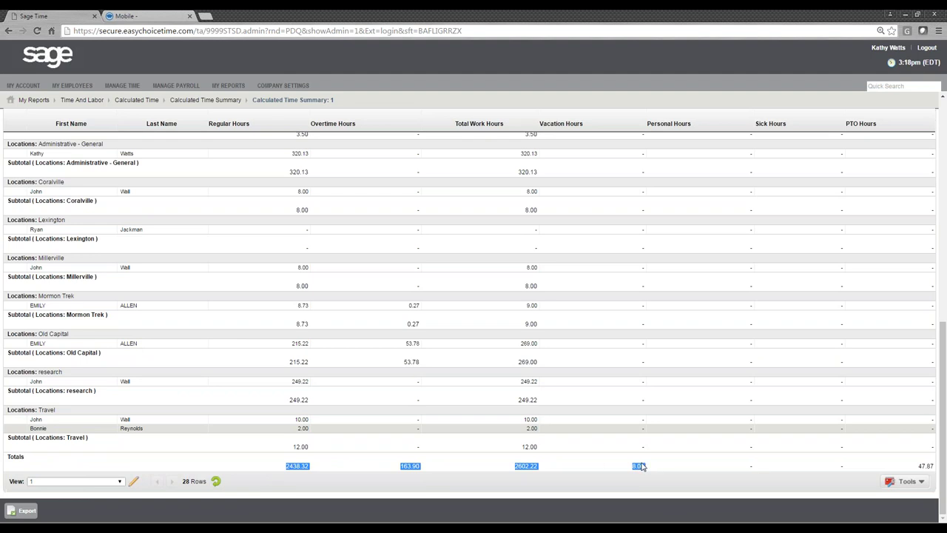
pyautogui.scroll(10, 342, 421)
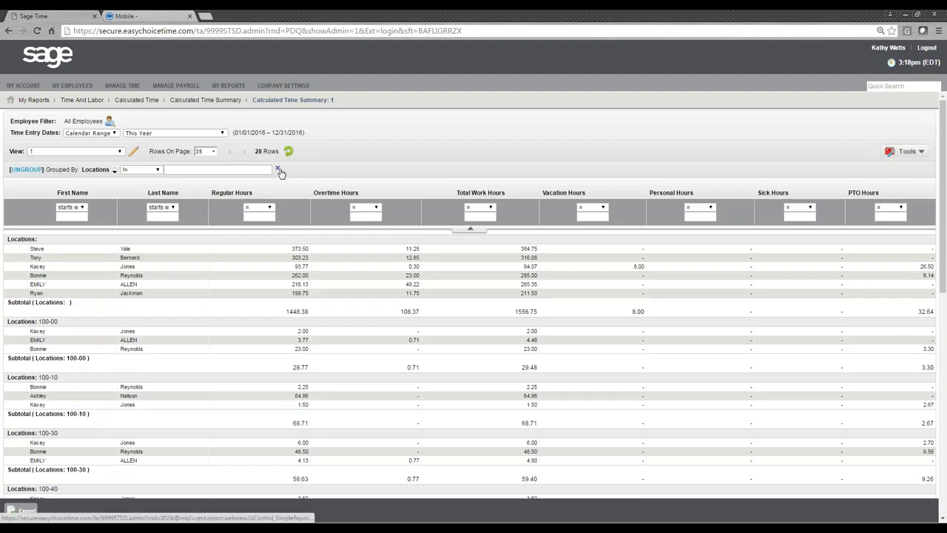
# - Remove the Locations grouping, sort by Last Name, and filter Regular Hours to > 300
pyautogui.click(278, 170)
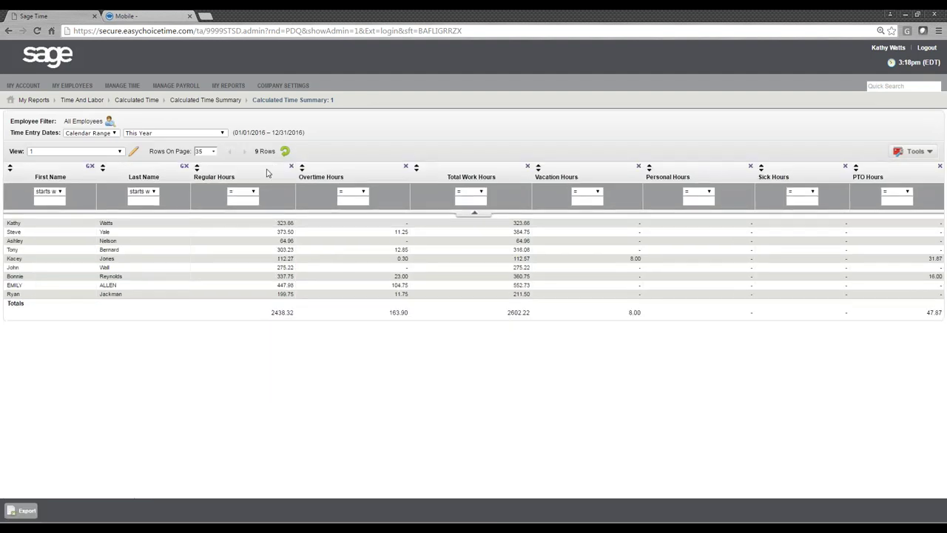
pyautogui.click(102, 168)
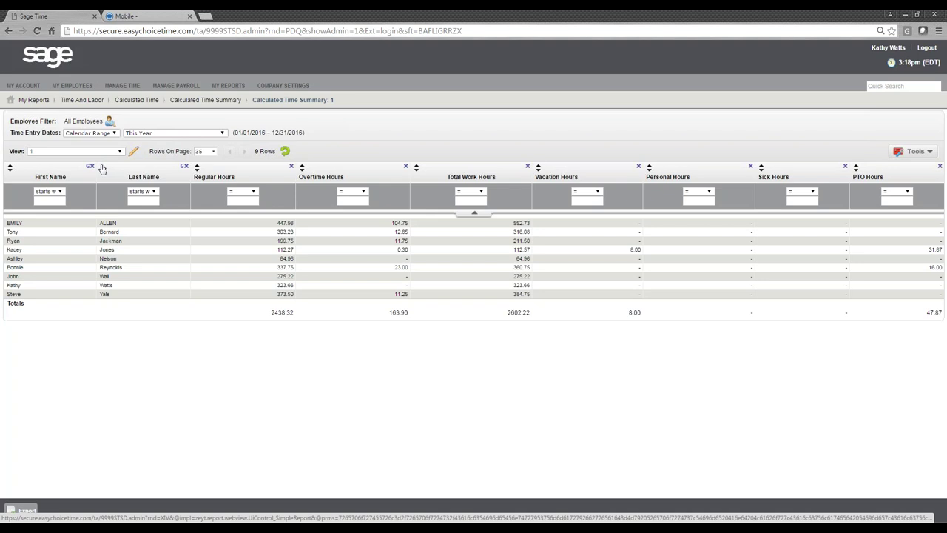
pyautogui.click(247, 194)
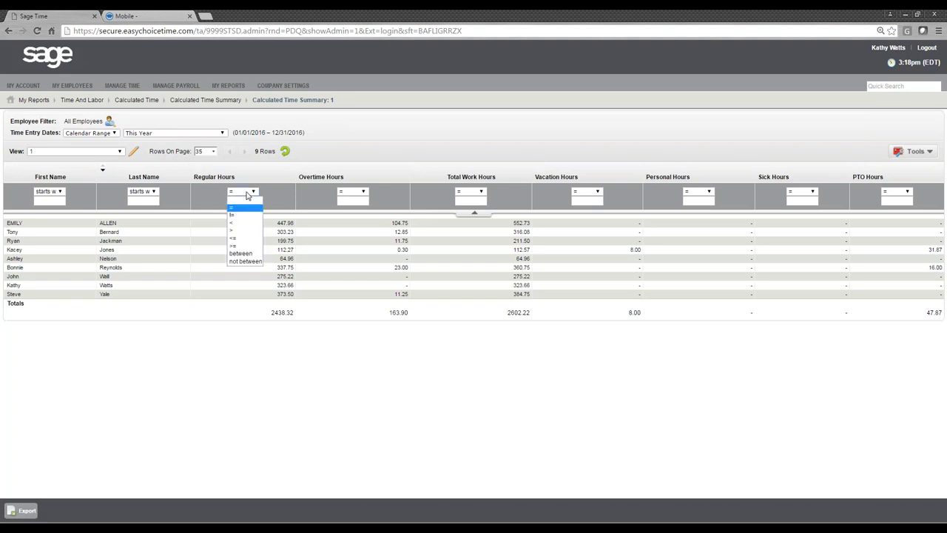
pyautogui.click(243, 235)
pyautogui.click(243, 201)
pyautogui.write('3')
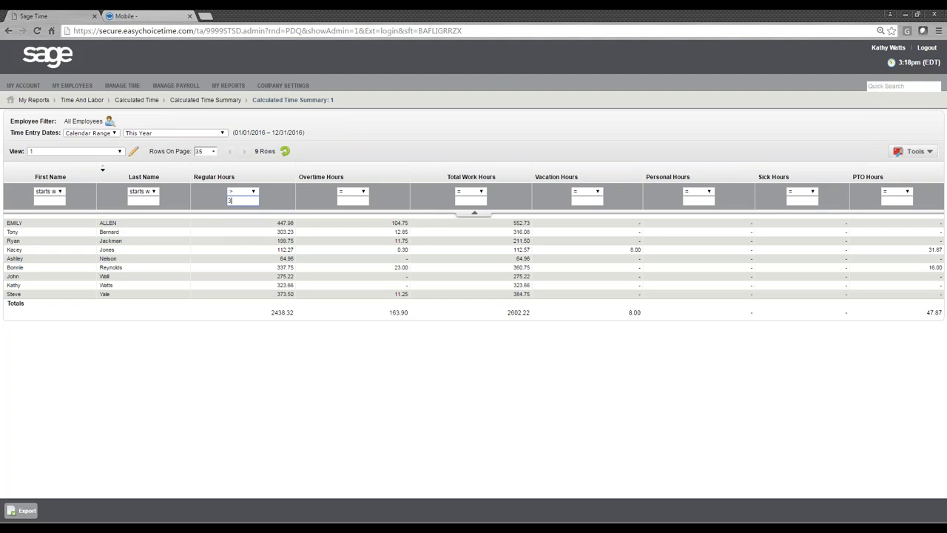
pyautogui.write('00')
pyautogui.press('Return')
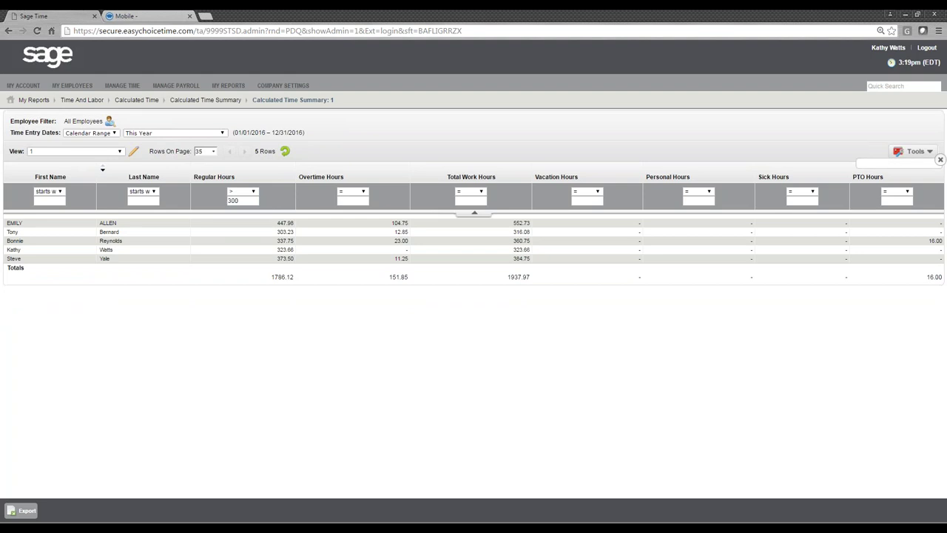
pyautogui.click(918, 151)
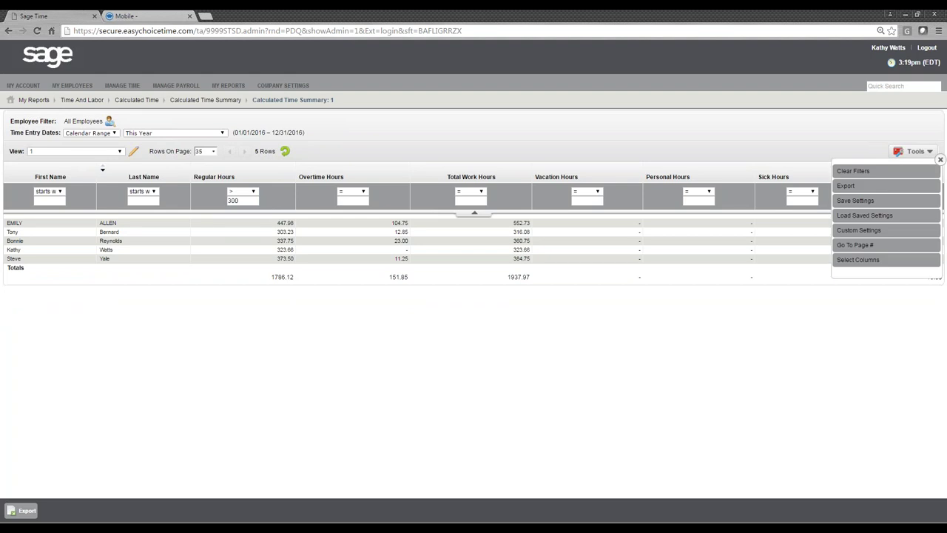
# - Add the Employee Date: Hired column and move it to sit after Last Name
pyautogui.click(876, 264)
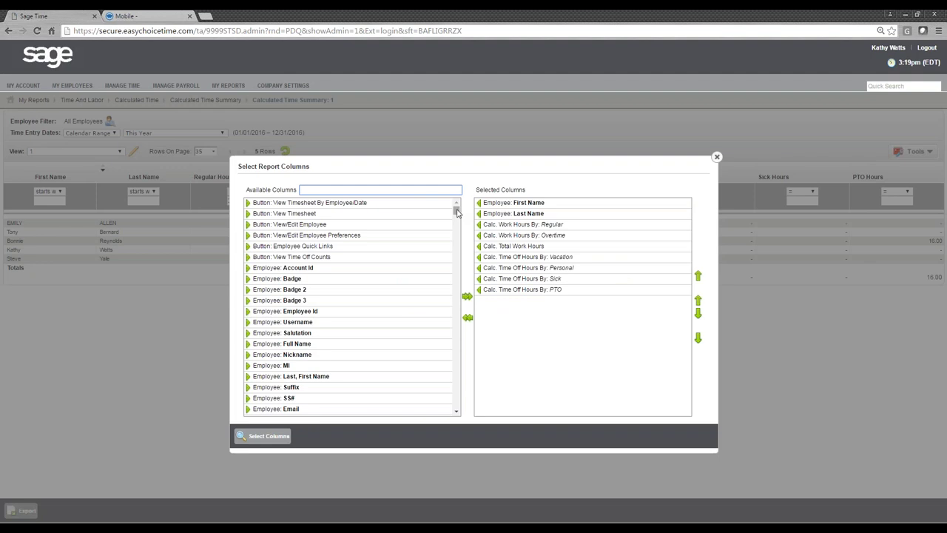
pyautogui.moveTo(457, 213); pyautogui.dragTo(456, 250)
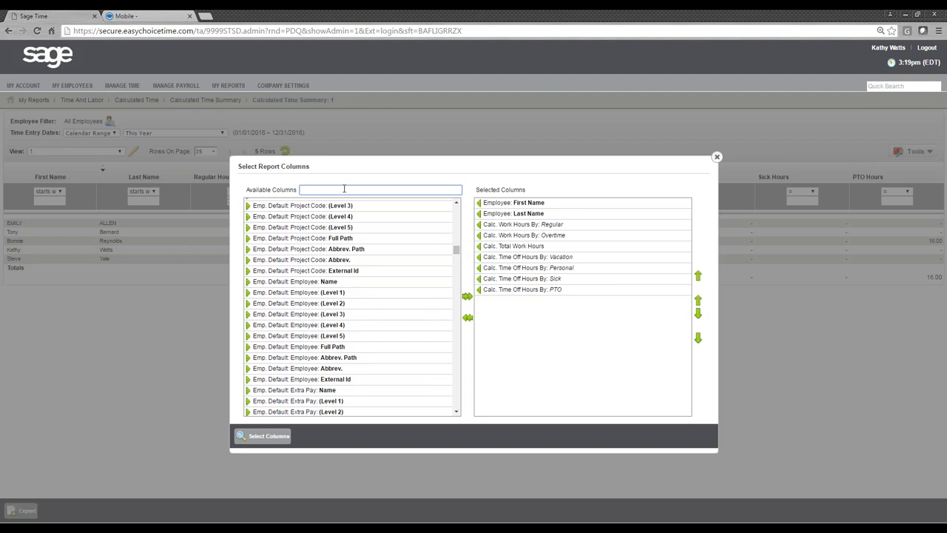
pyautogui.write('dat')
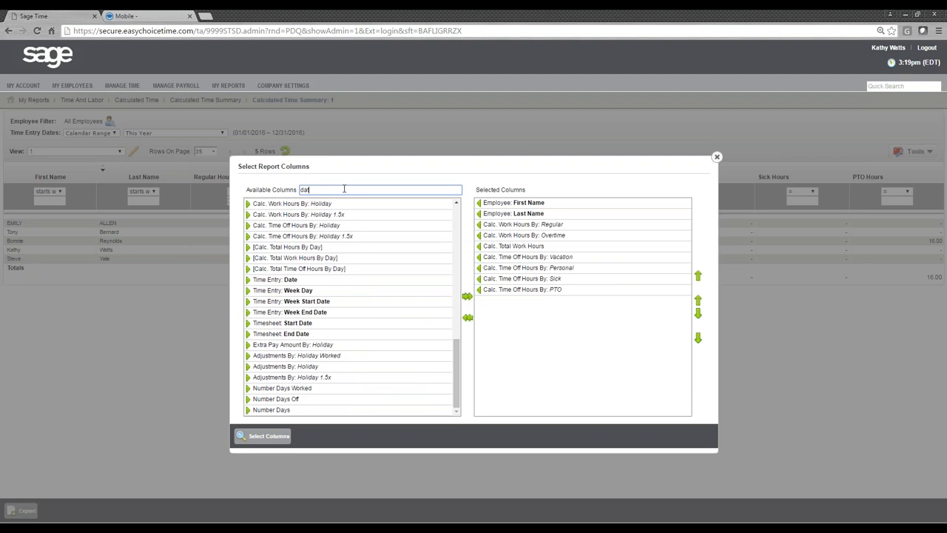
pyautogui.write('e hired')
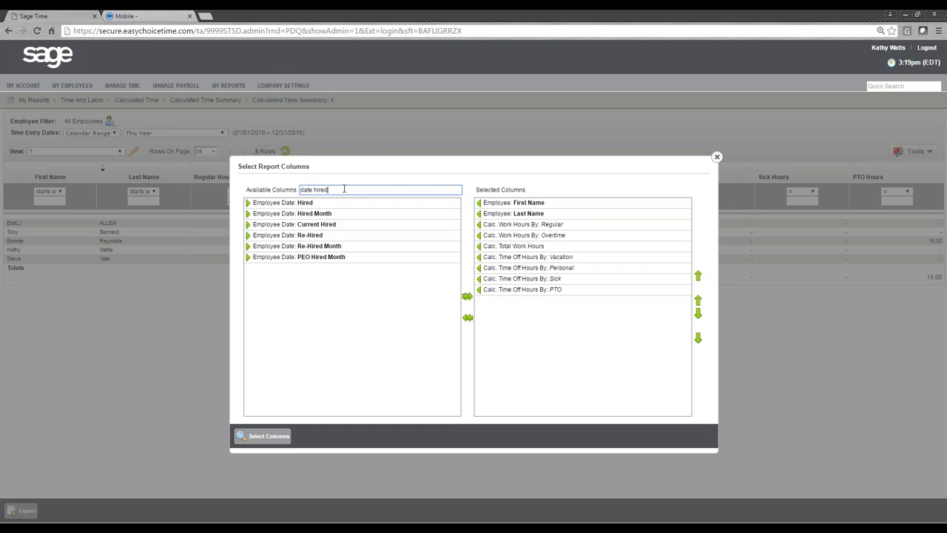
pyautogui.click(248, 202)
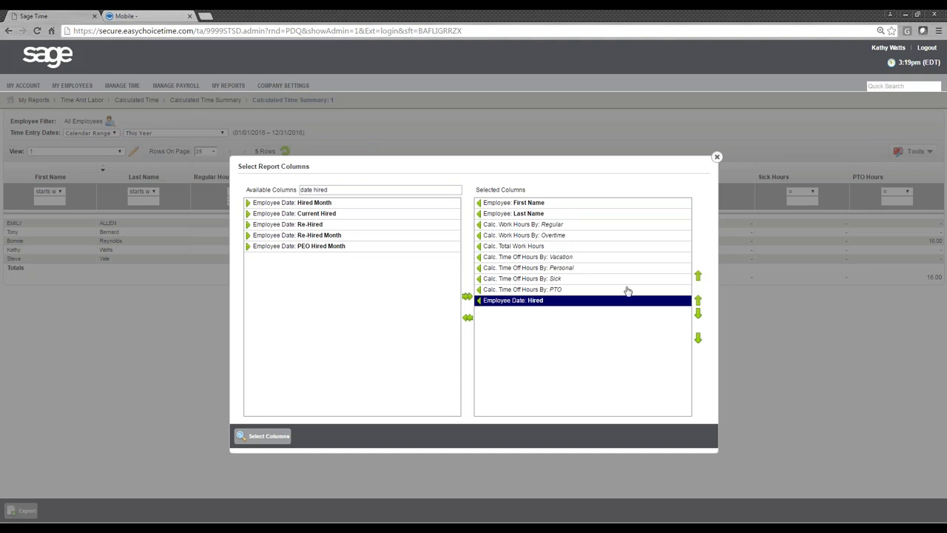
pyautogui.click(698, 300)
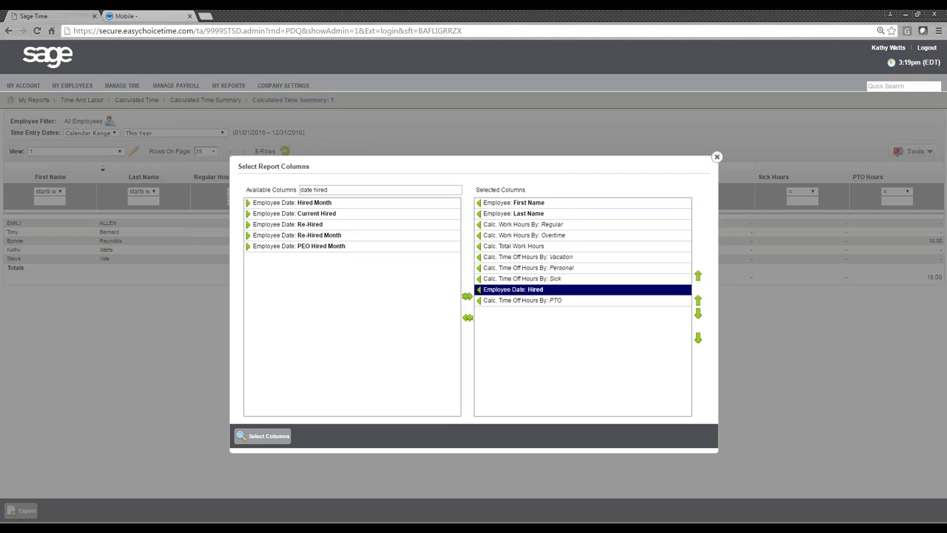
pyautogui.click(698, 300)
pyautogui.click(698, 301)
pyautogui.click(698, 300)
pyautogui.click(698, 300)
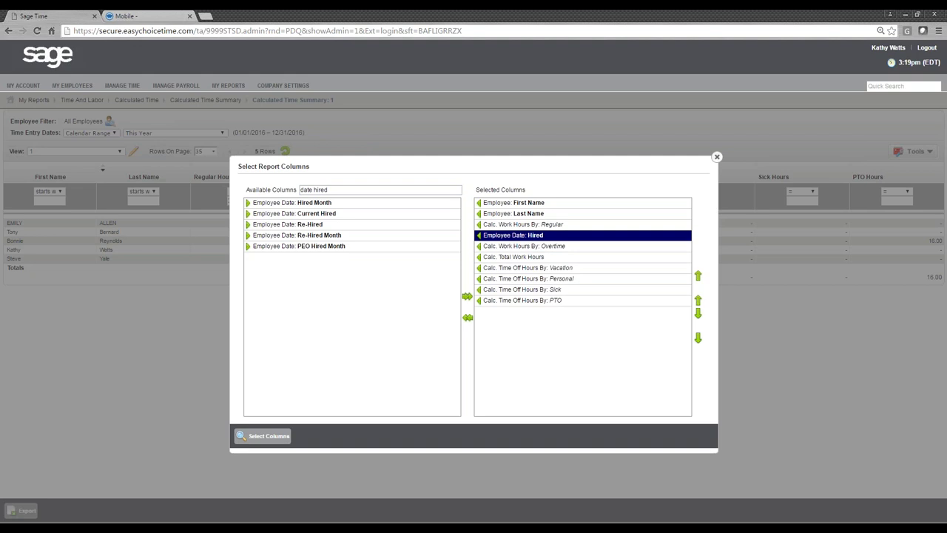
pyautogui.click(698, 300)
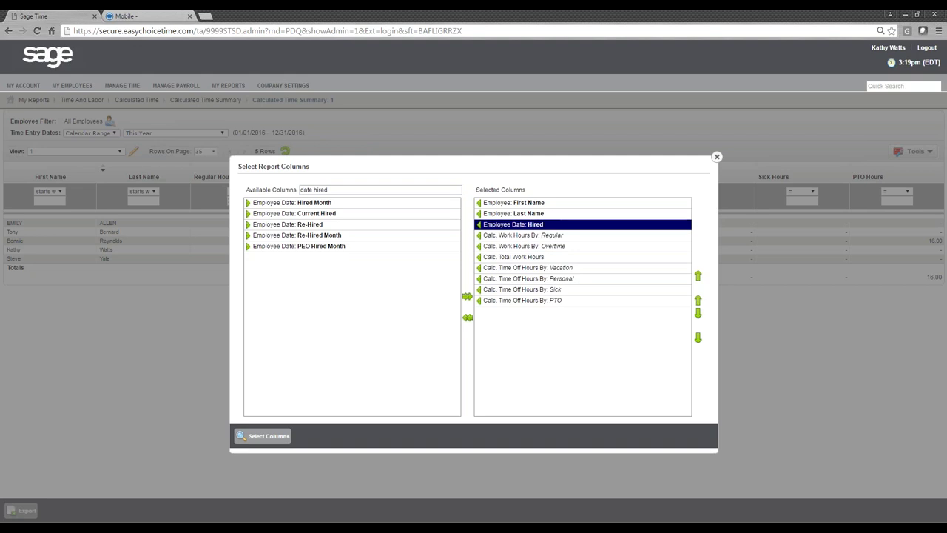
# - Remove the Personal, Sick and PTO hours columns and apply the column selection
pyautogui.click(479, 279)
pyautogui.click(478, 279)
pyautogui.click(478, 279)
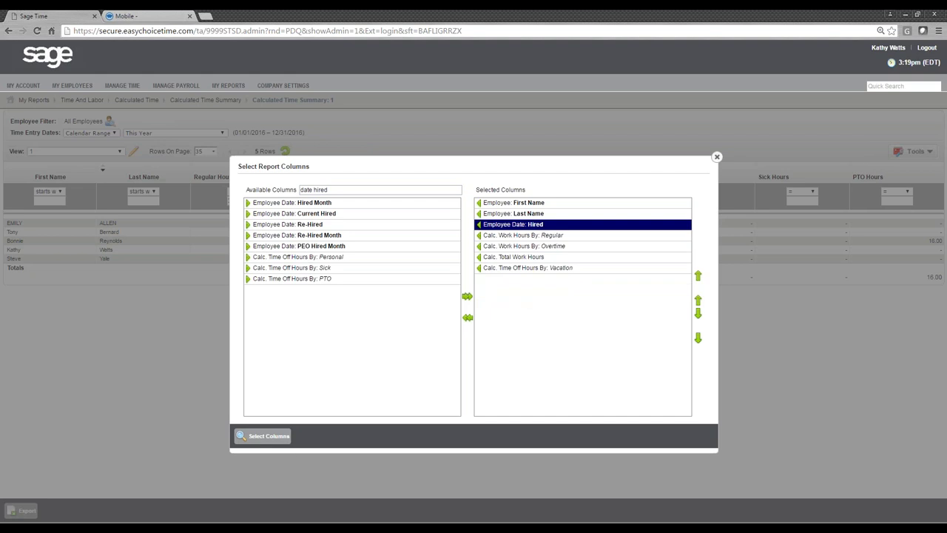
pyautogui.click(268, 437)
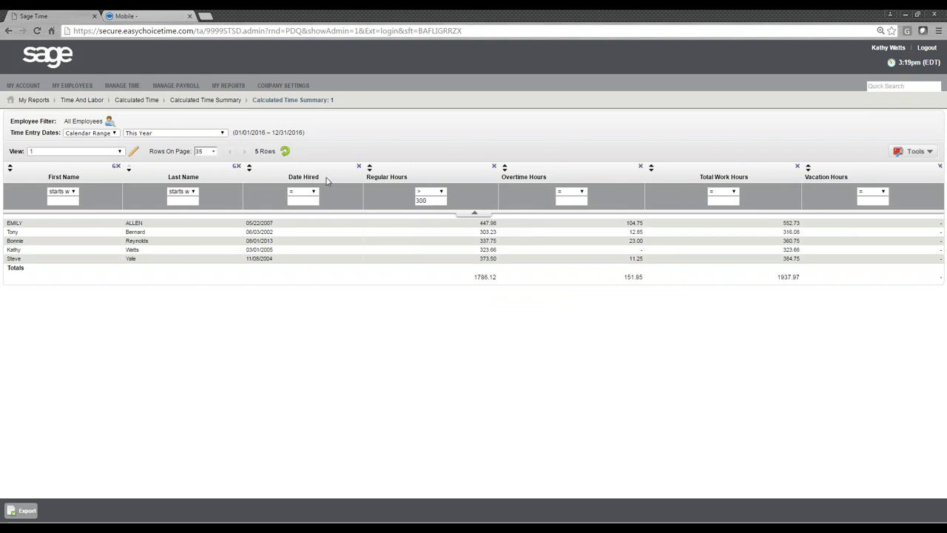
pyautogui.moveTo(326, 180); pyautogui.dragTo(283, 178)
pyautogui.click(319, 363)
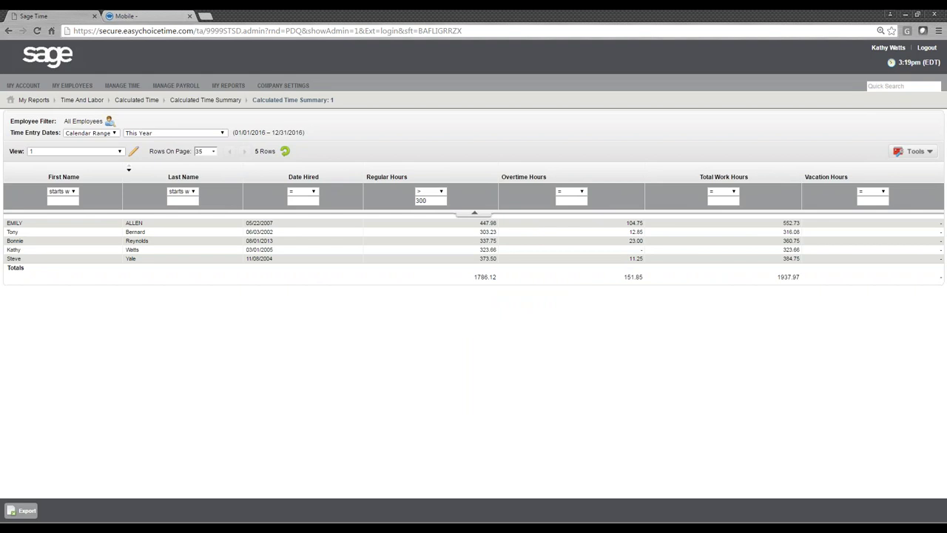
pyautogui.click(928, 151)
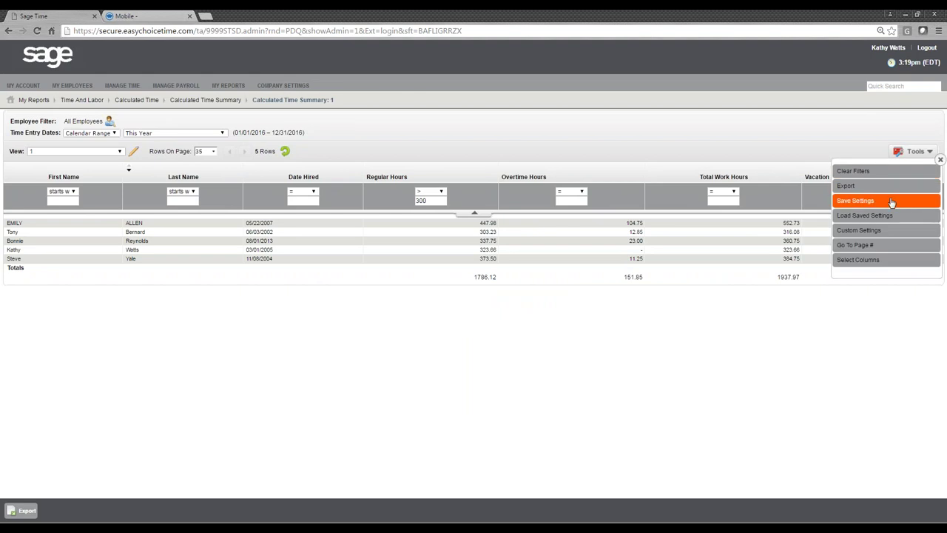
pyautogui.click(891, 202)
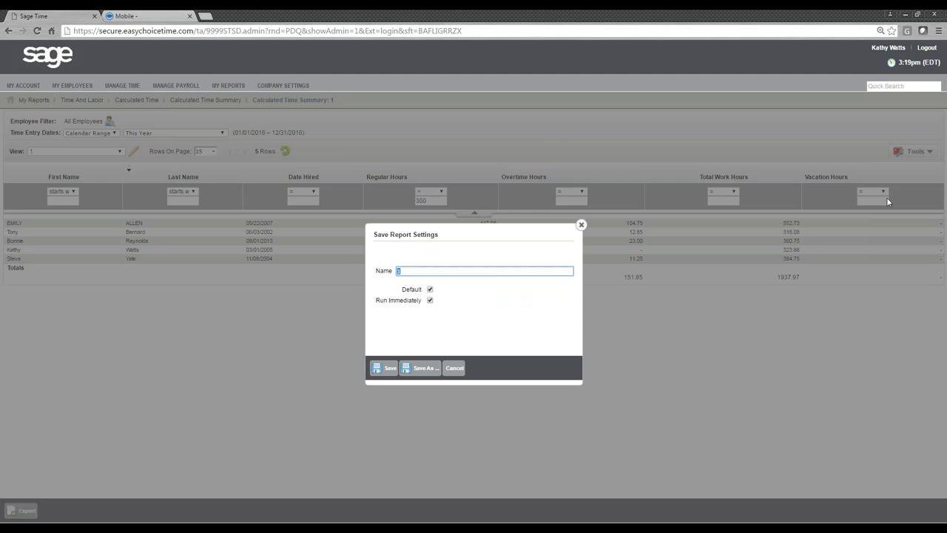
pyautogui.click(455, 370)
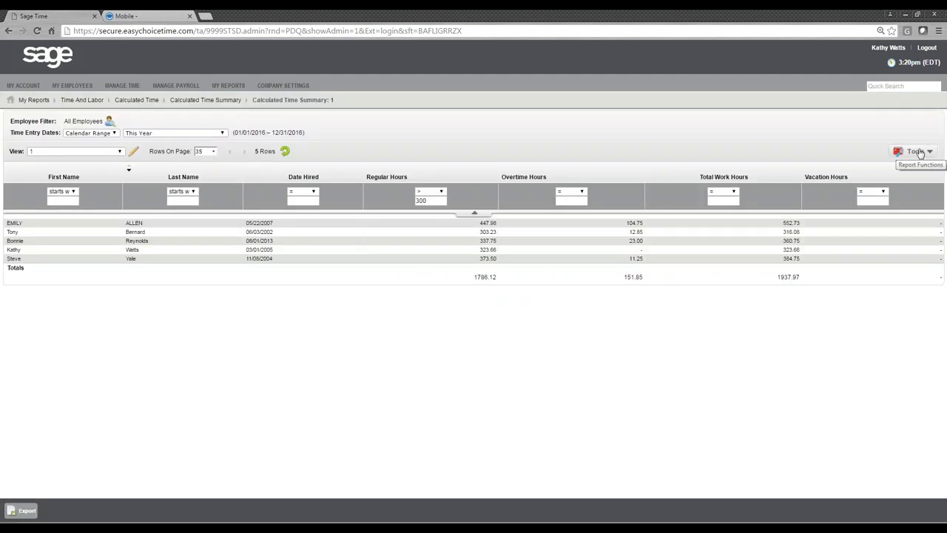
pyautogui.click(917, 151)
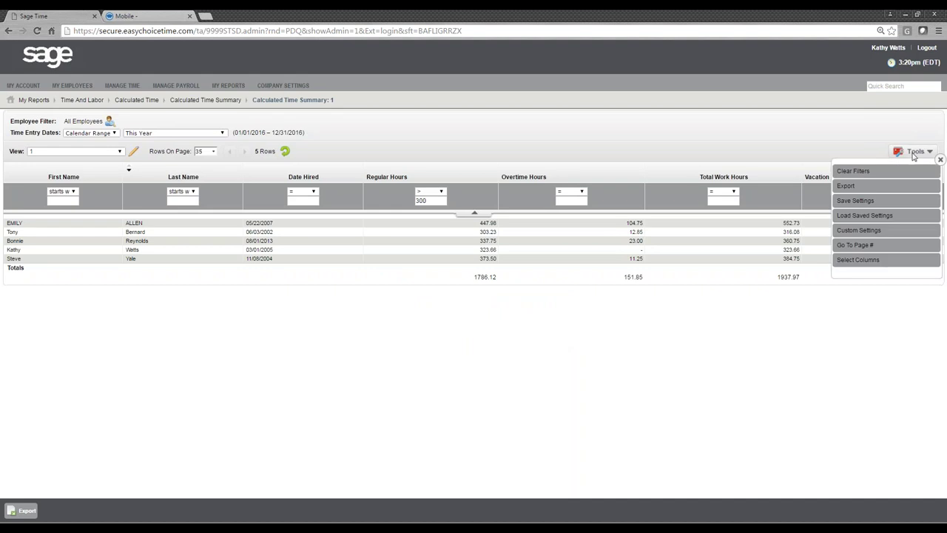
pyautogui.click(873, 186)
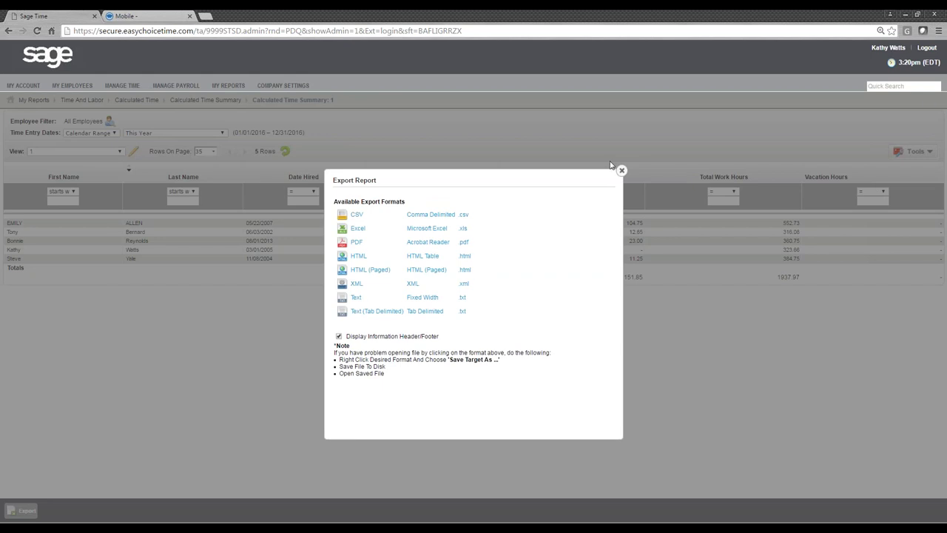
pyautogui.click(622, 170)
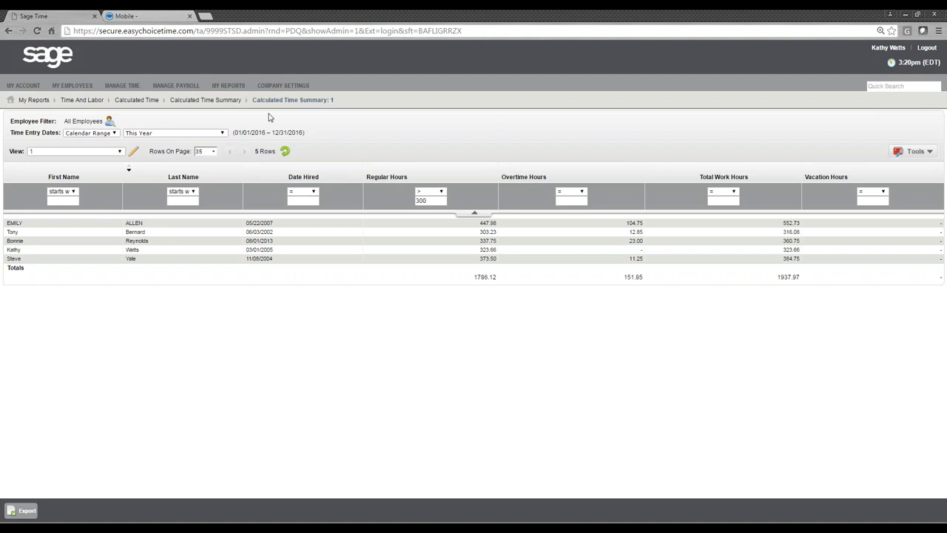
# - Go to Manage Payroll > Process & Export and open Time Prep for 03/07–03/20/2016
pyautogui.click(175, 86)
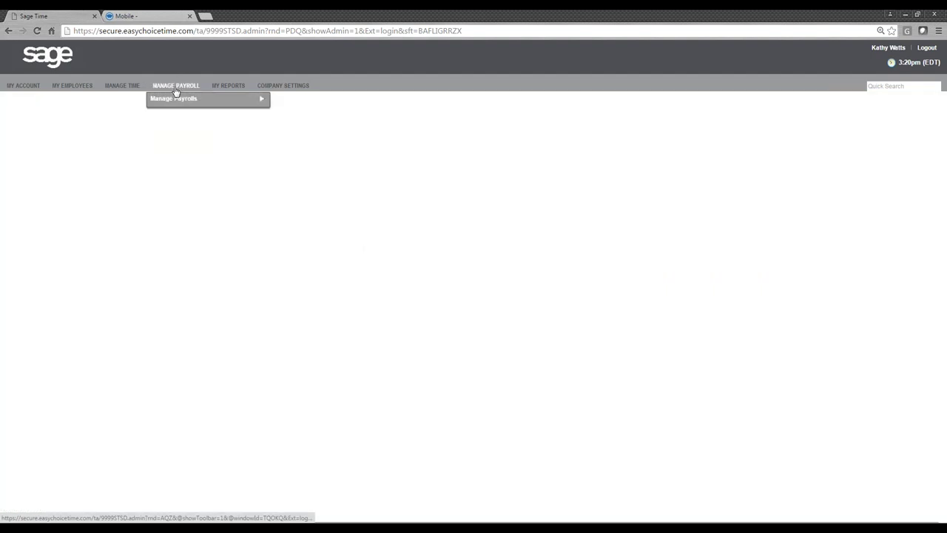
pyautogui.moveTo(252, 98)
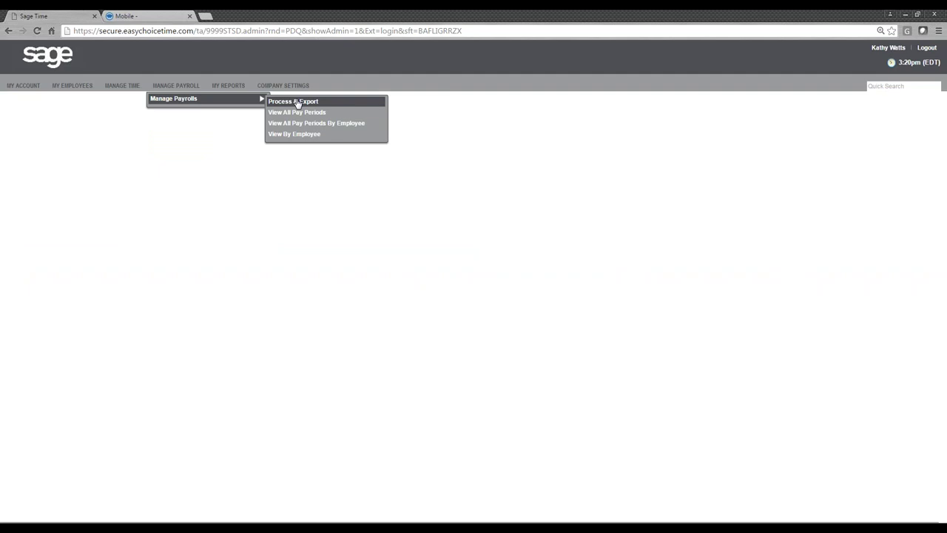
pyautogui.click(298, 102)
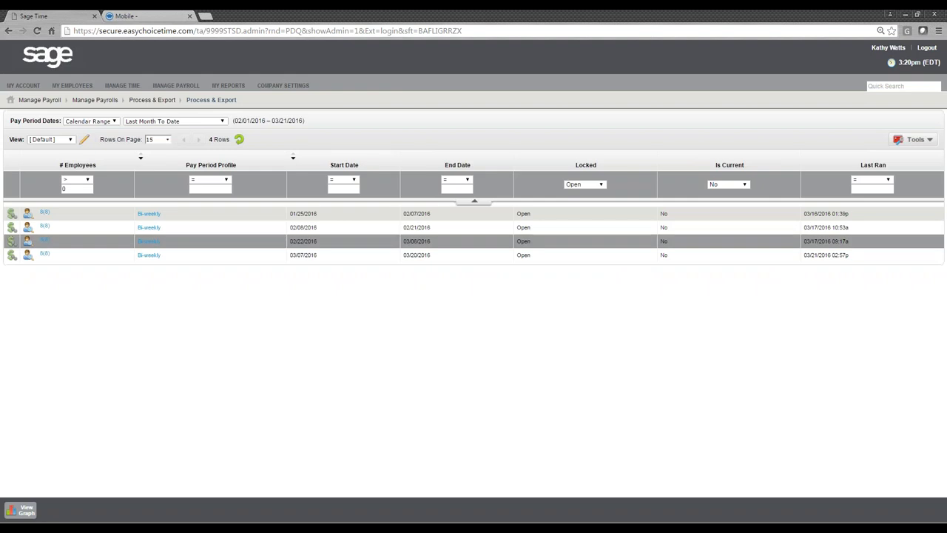
pyautogui.moveTo(445, 260); pyautogui.dragTo(283, 254)
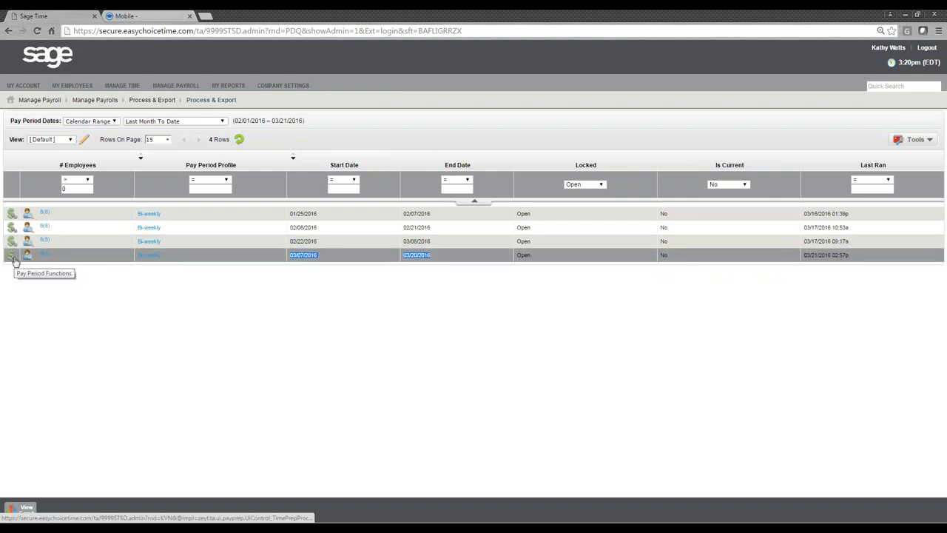
pyautogui.click(12, 255)
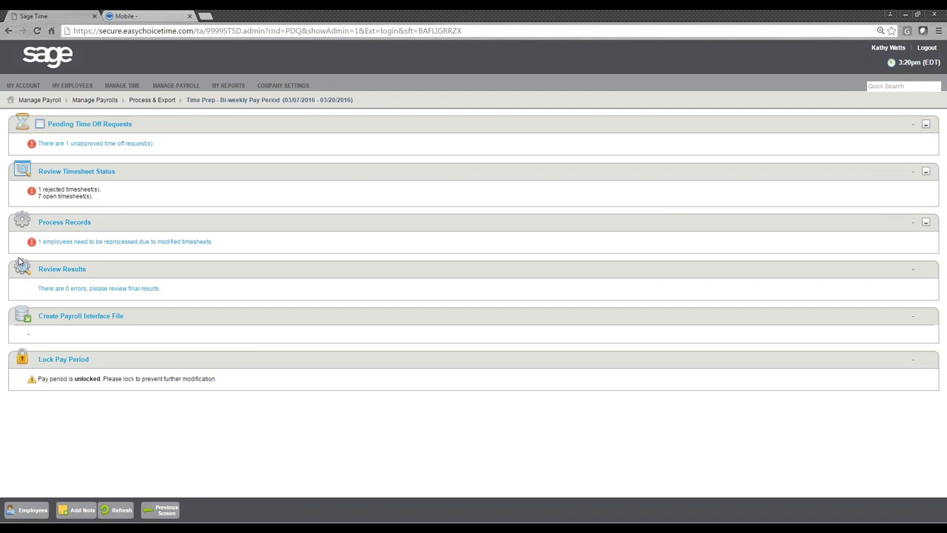
pyautogui.moveTo(143, 124); pyautogui.dragTo(49, 128)
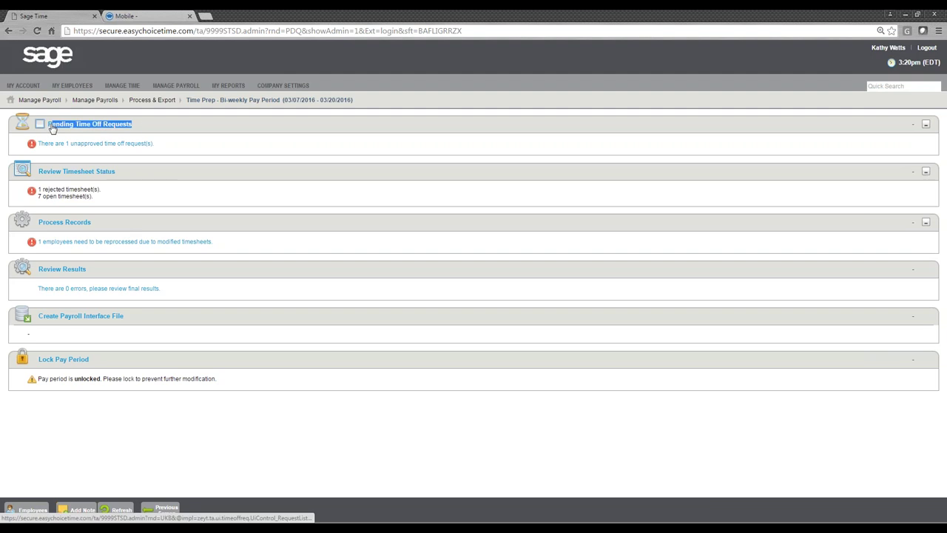
pyautogui.click(188, 131)
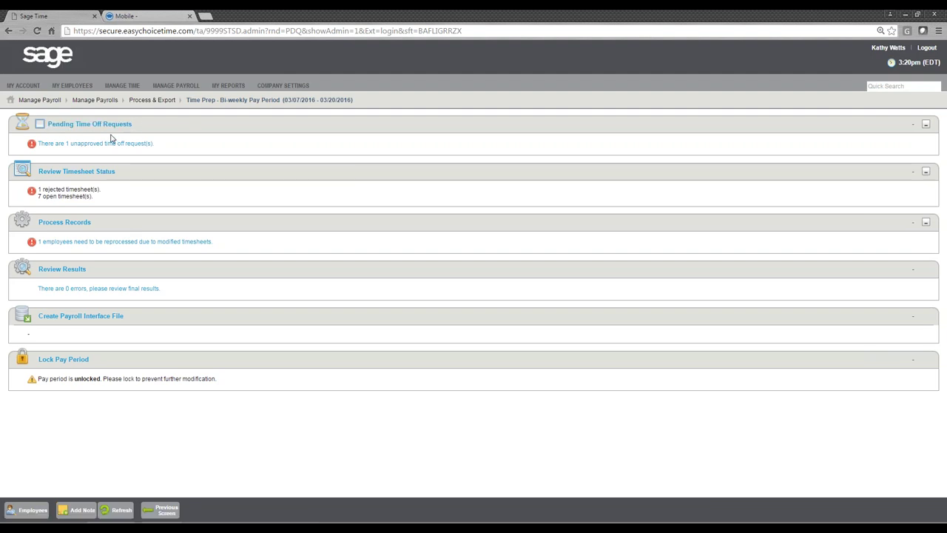
pyautogui.click(96, 143)
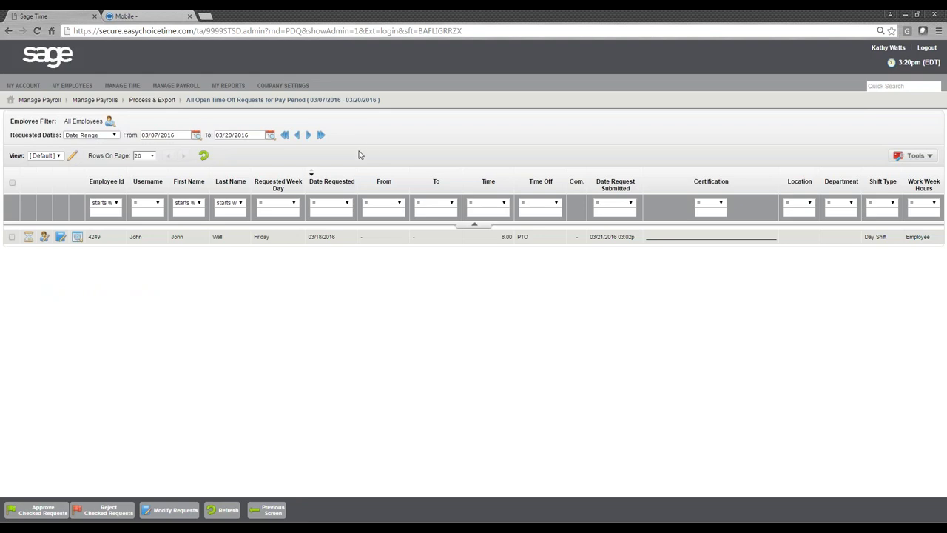
pyautogui.click(11, 237)
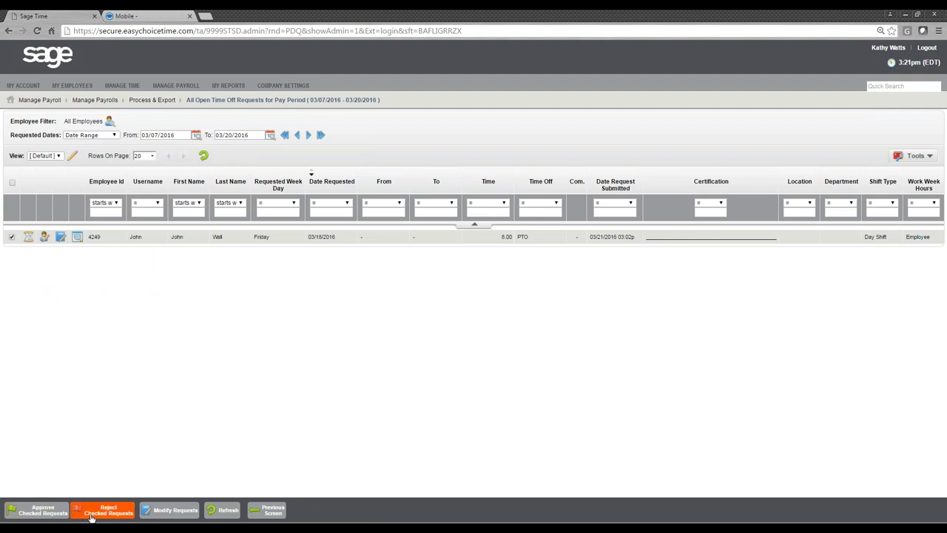
pyautogui.click(267, 510)
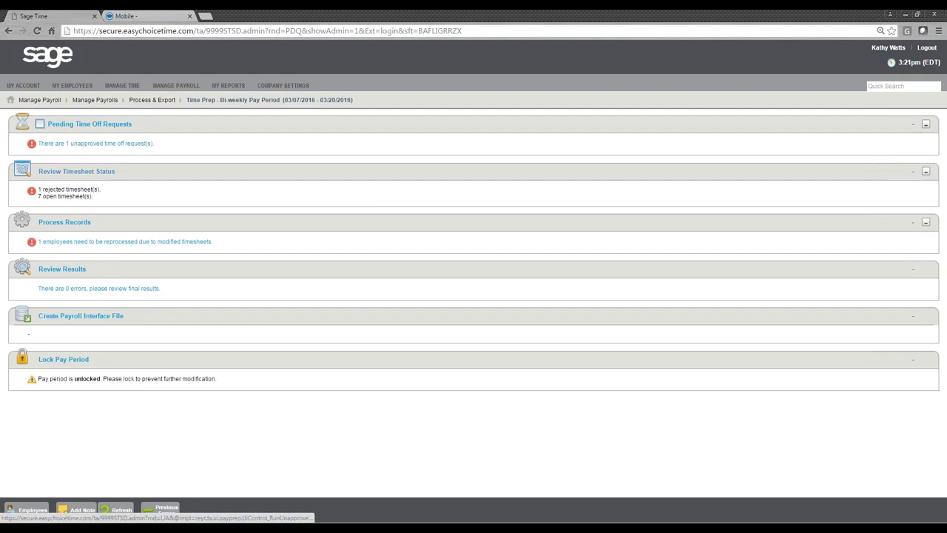
# - In Review Timesheet Status, tick the second manager's three timesheets and approve them
pyautogui.click(69, 192)
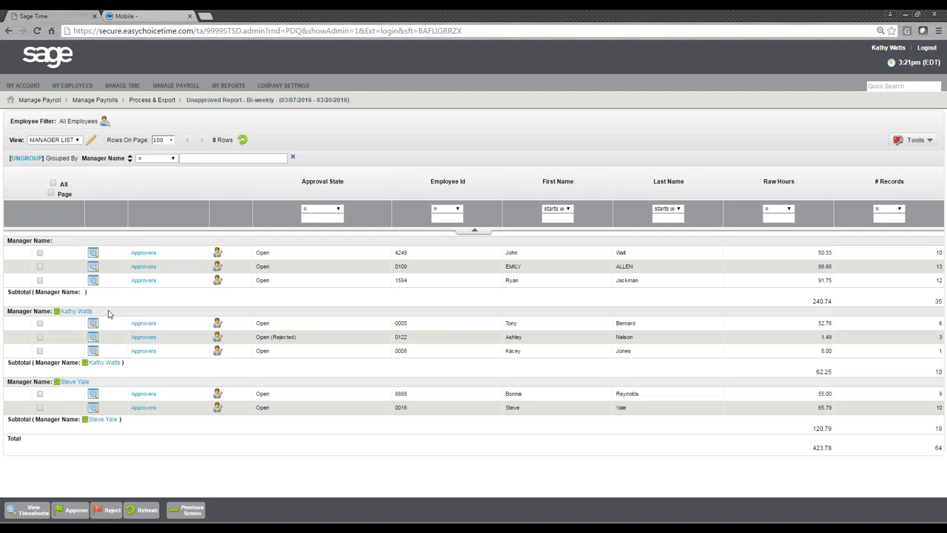
pyautogui.moveTo(108, 313); pyautogui.dragTo(62, 313)
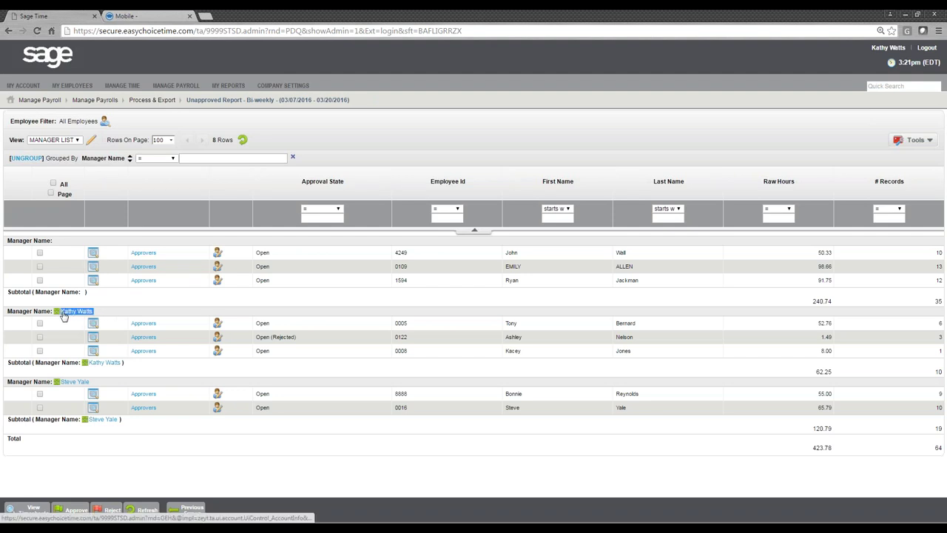
pyautogui.click(126, 315)
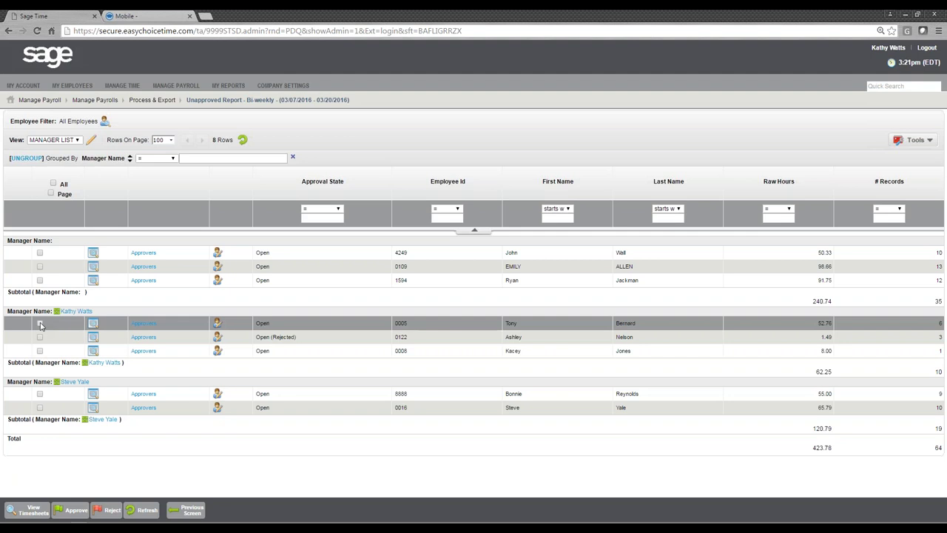
pyautogui.click(40, 323)
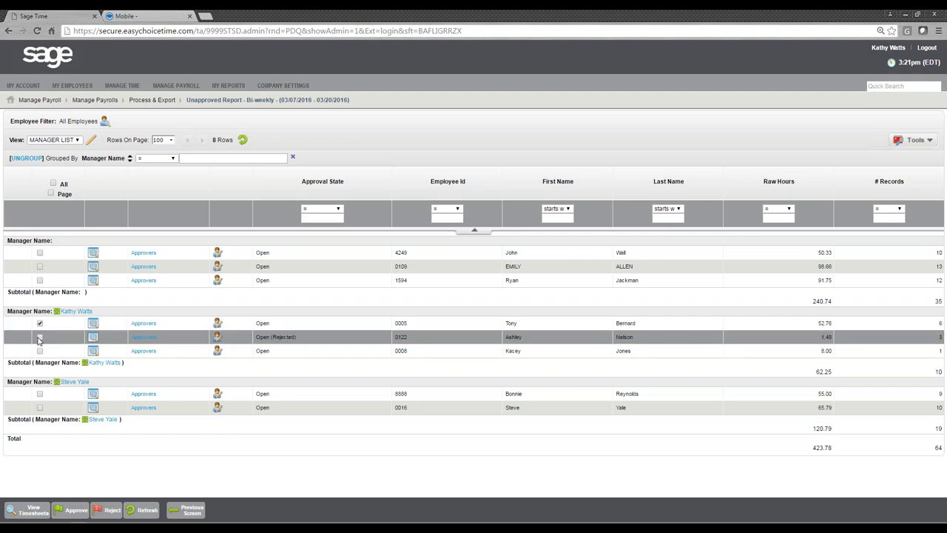
pyautogui.click(40, 337)
pyautogui.click(40, 351)
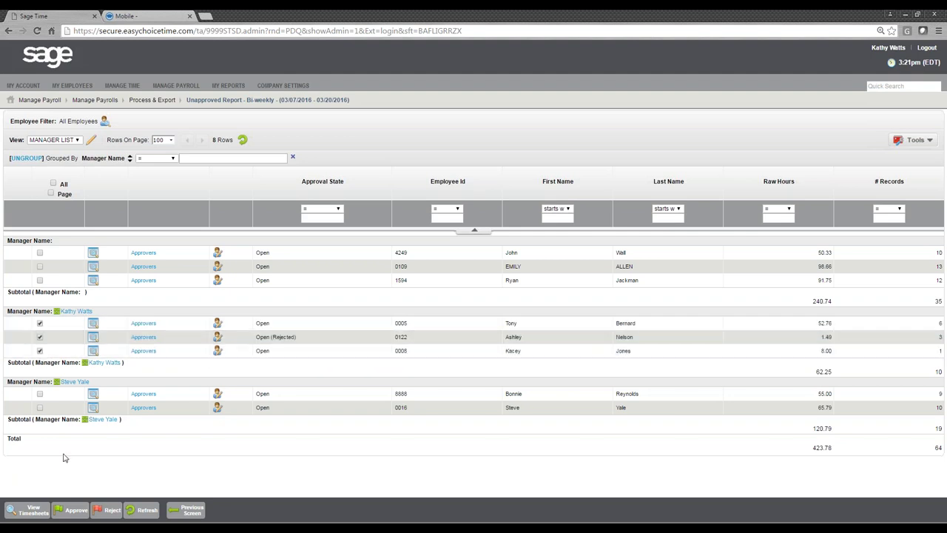
pyautogui.click(68, 511)
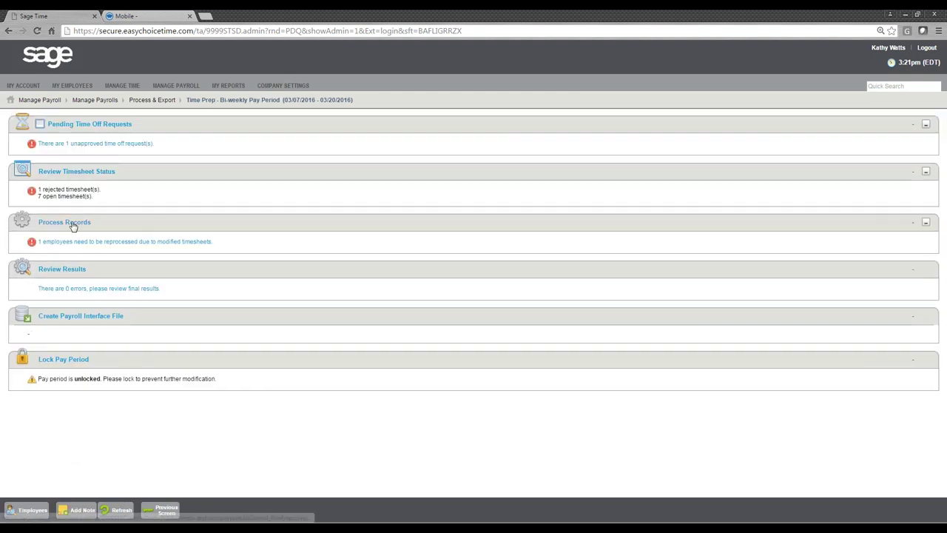
# - Process records for all employees with Run For All and review the results
pyautogui.click(77, 222)
pyautogui.click(448, 234)
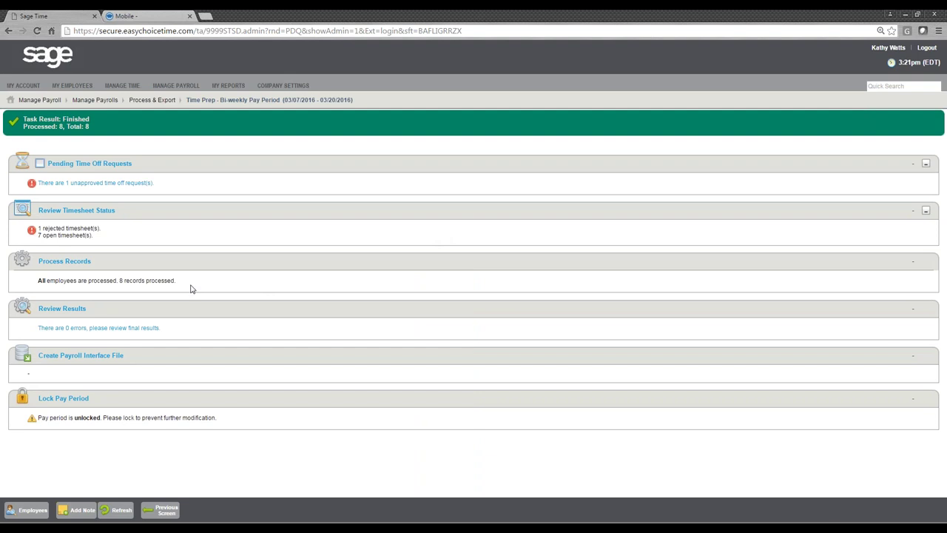
pyautogui.click(127, 329)
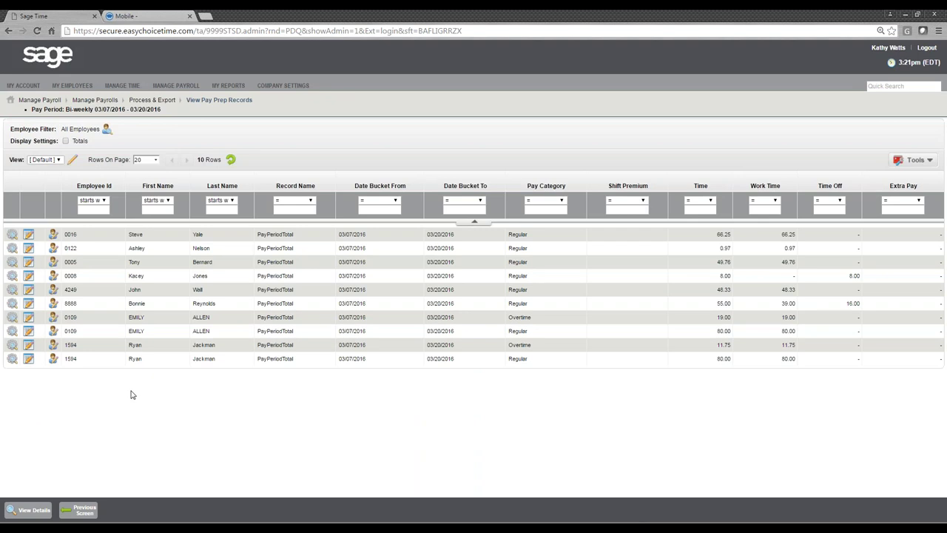
pyautogui.click(82, 510)
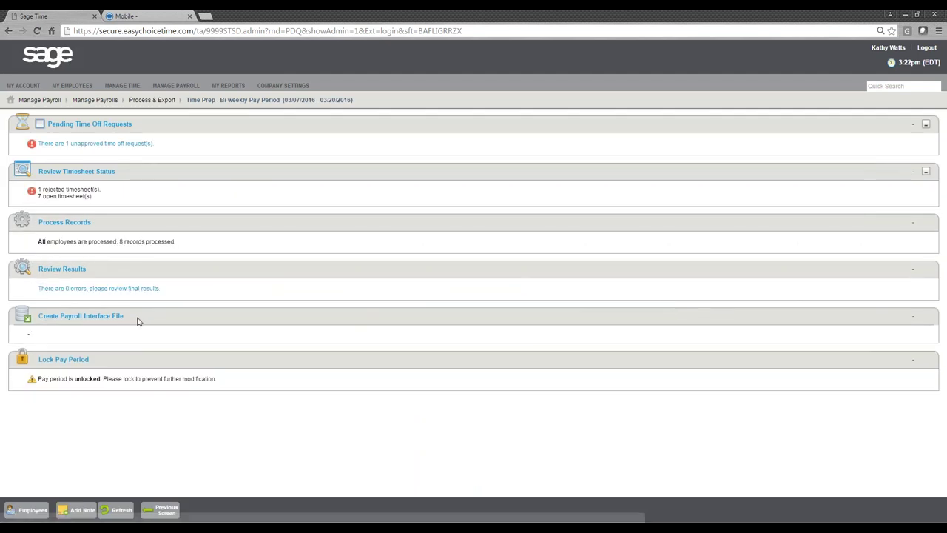
pyautogui.moveTo(138, 319); pyautogui.dragTo(41, 324)
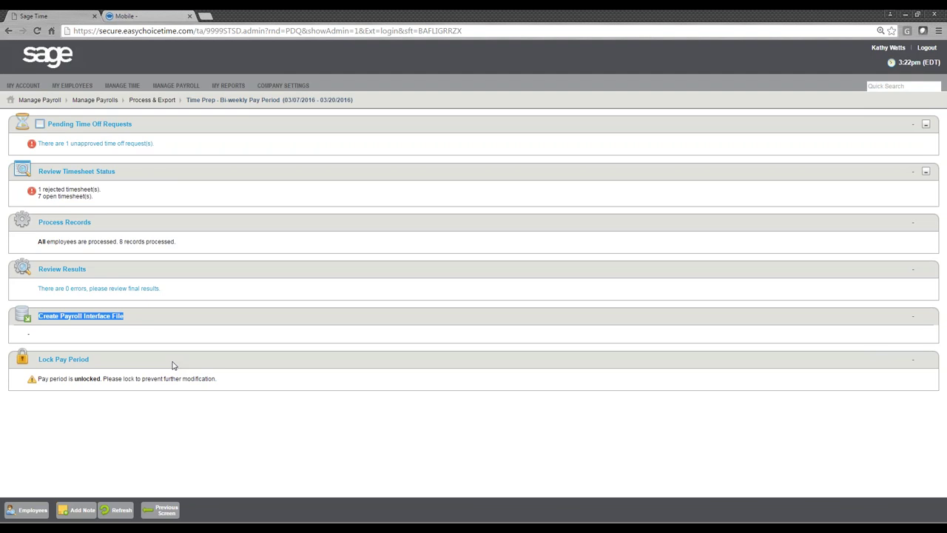
pyautogui.click(178, 354)
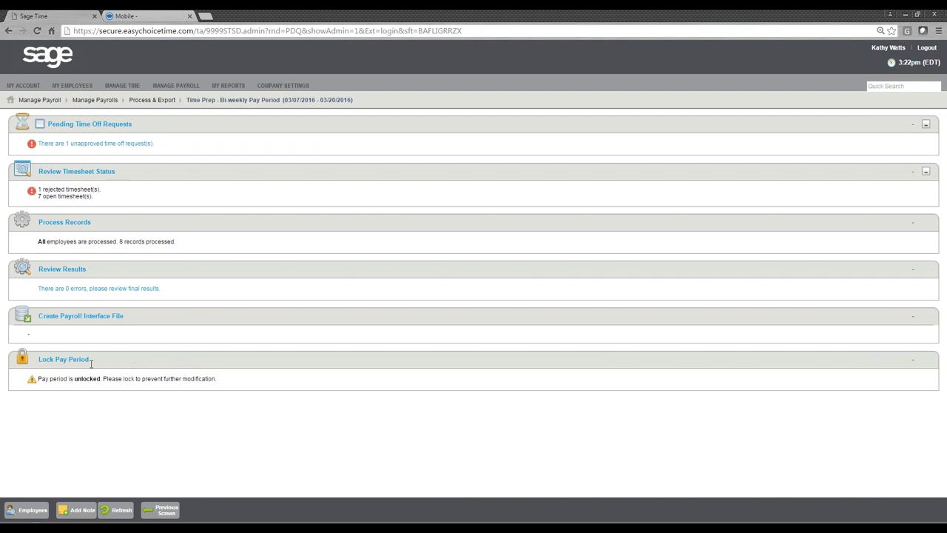
pyautogui.moveTo(122, 365); pyautogui.dragTo(39, 362)
pyautogui.click(94, 417)
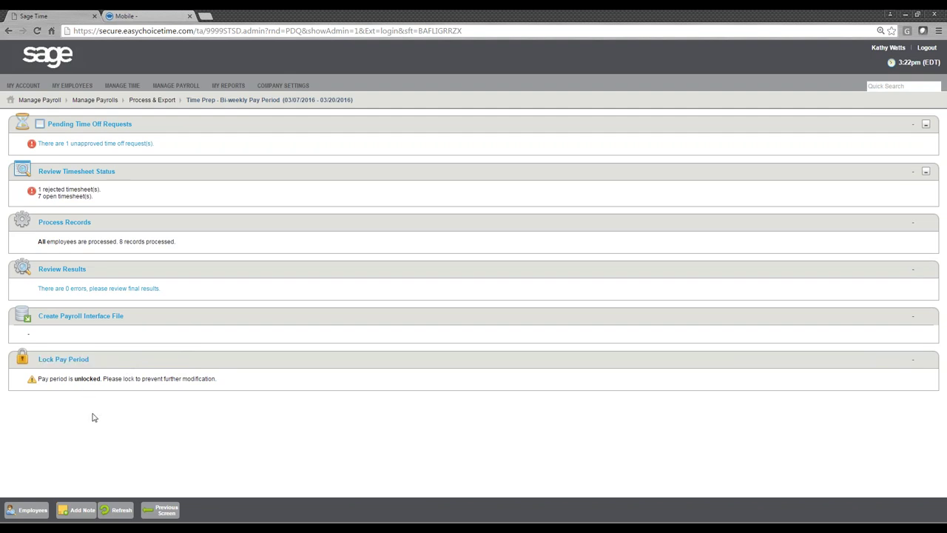